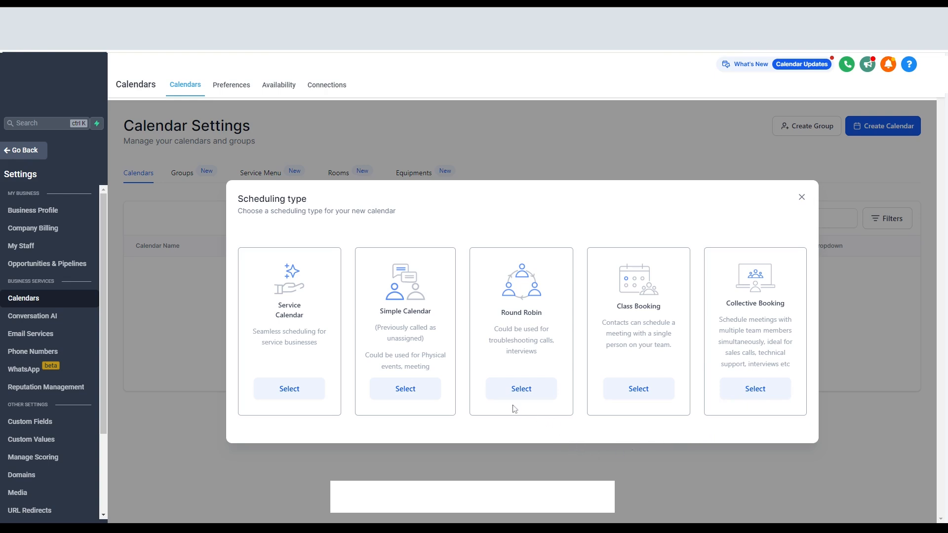
Start a new calendar using the Simple Calendar scheduling type
left_click_drag(377, 313, 433, 315)
left_click(437, 315)
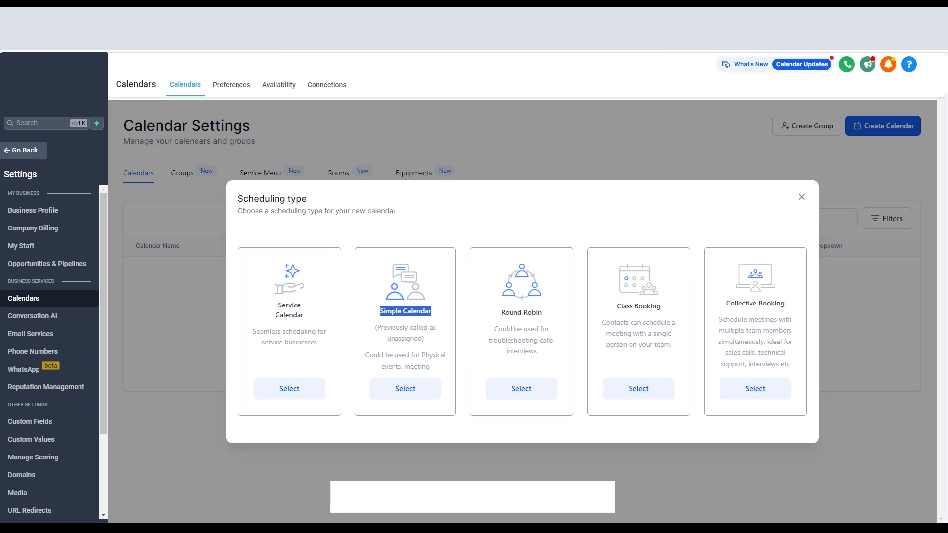
left_click(426, 321)
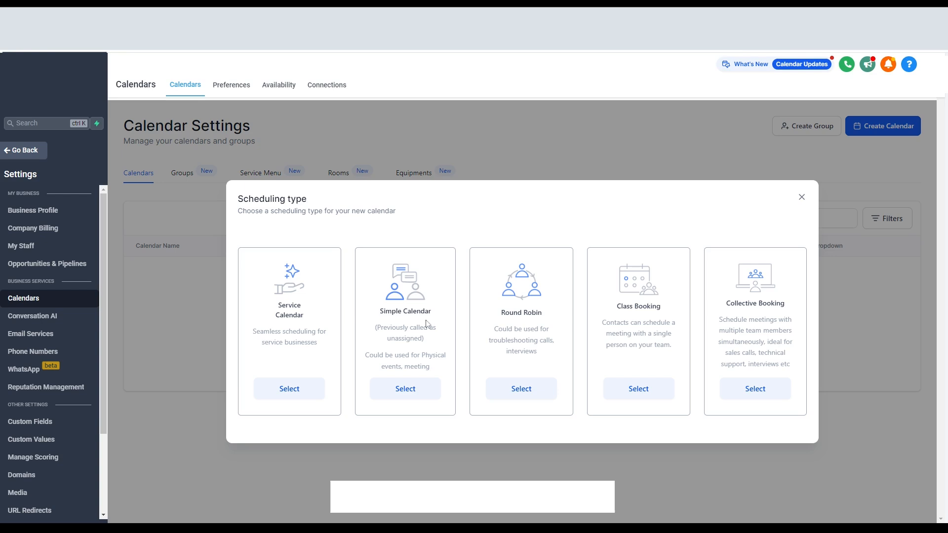
left_click(408, 391)
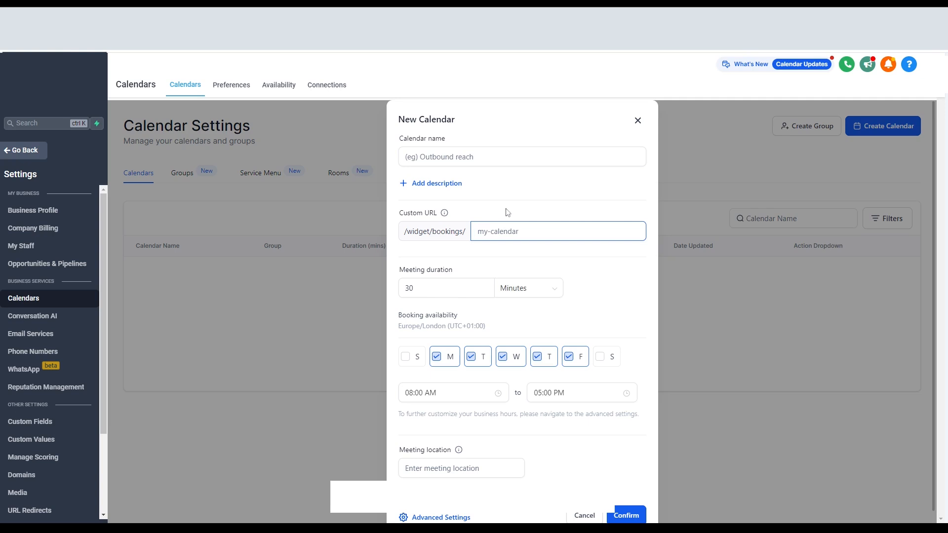
Name the new calendar "Simple Calendar"
scroll(498, 256, "down", 1)
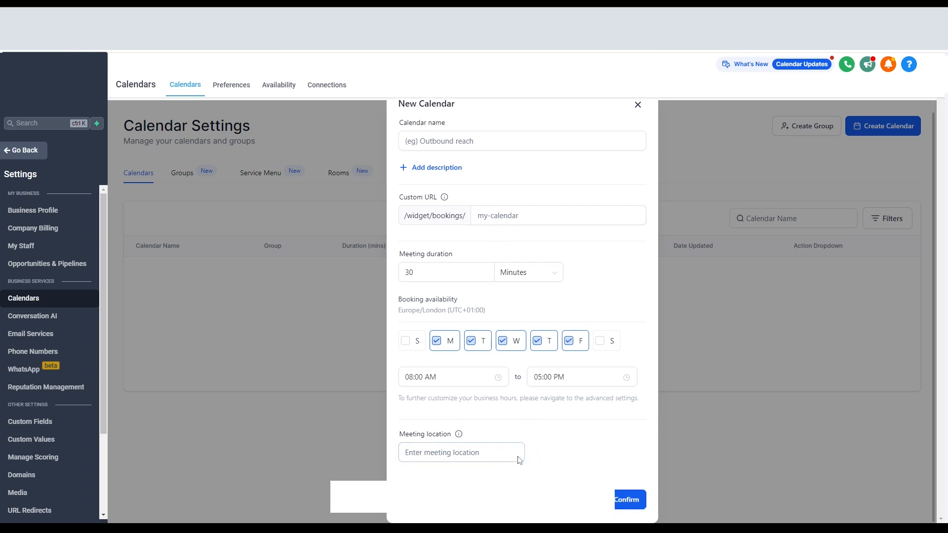
left_click(627, 500)
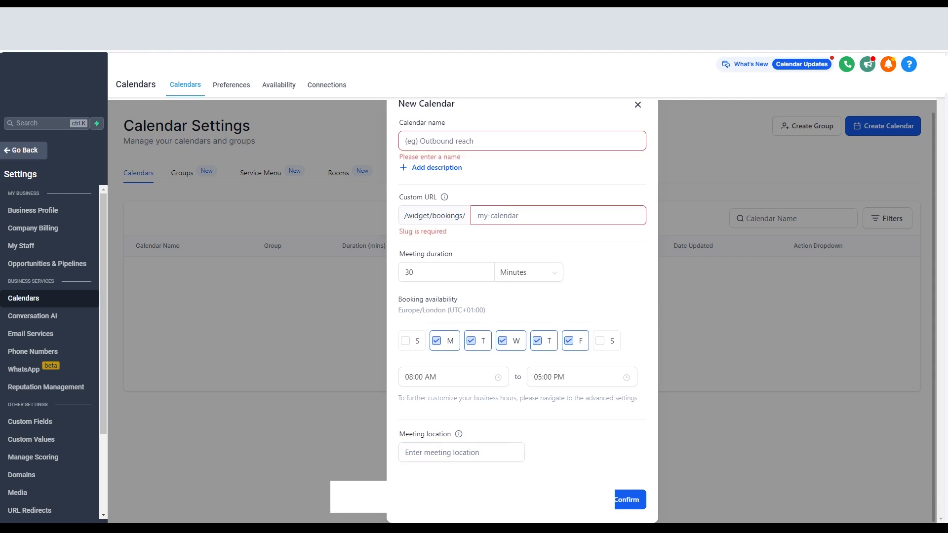
left_click(449, 142)
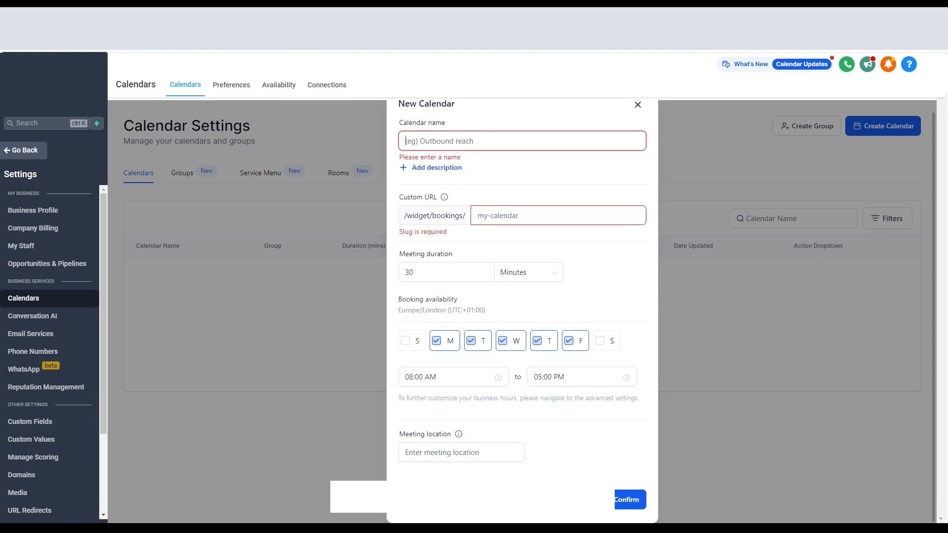
type("Simple Calendar")
left_click(330, 137)
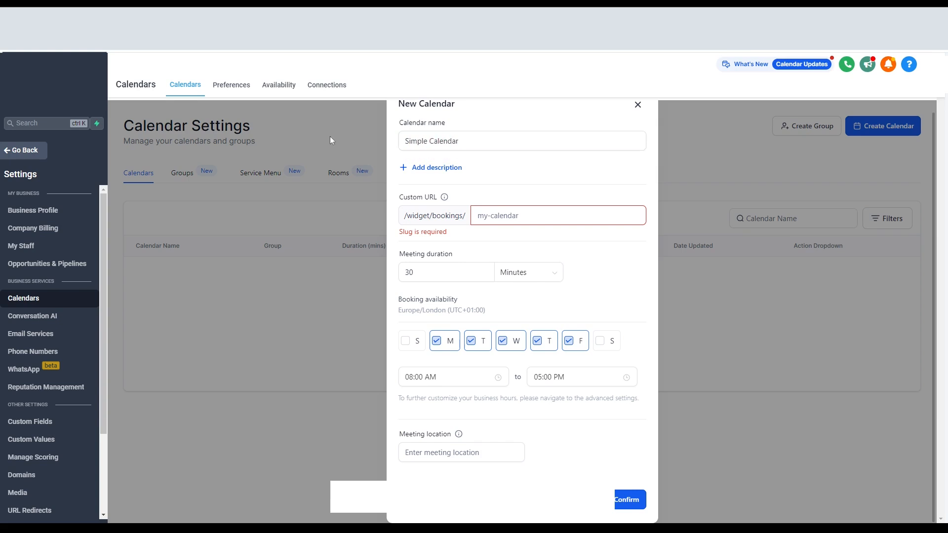
Set the calendar's custom URL slug to mb-simple-calendar
left_click(429, 140)
key("ctrl+a")
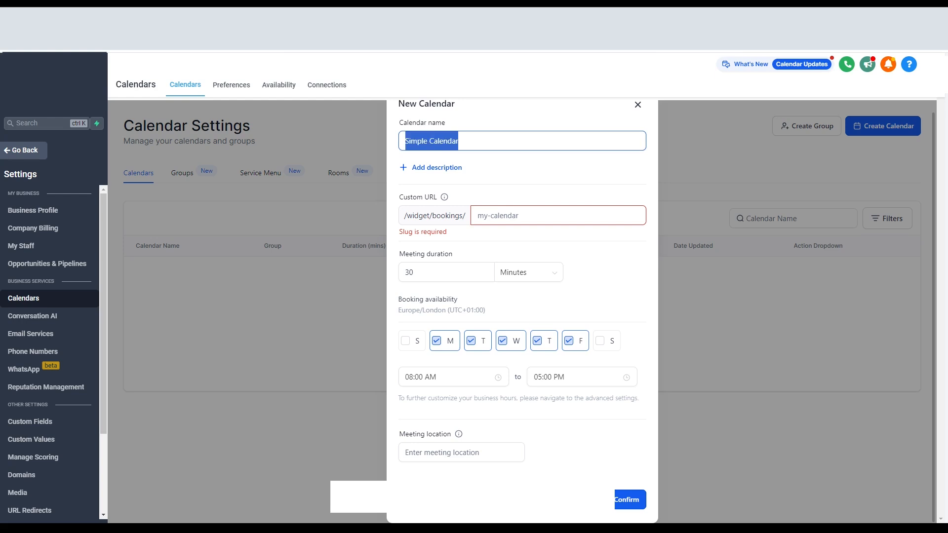
left_click(515, 214)
type("simple calendar")
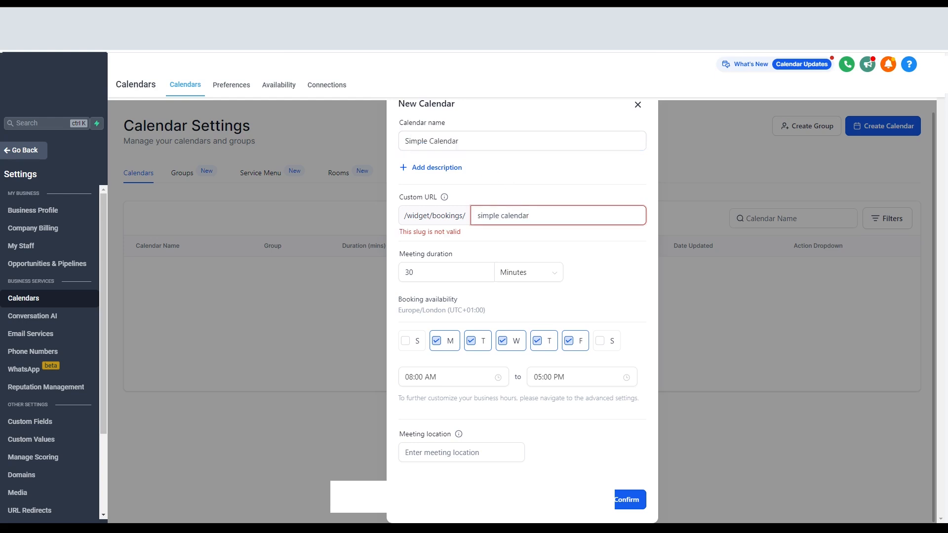
key("BackSpace")
type("-")
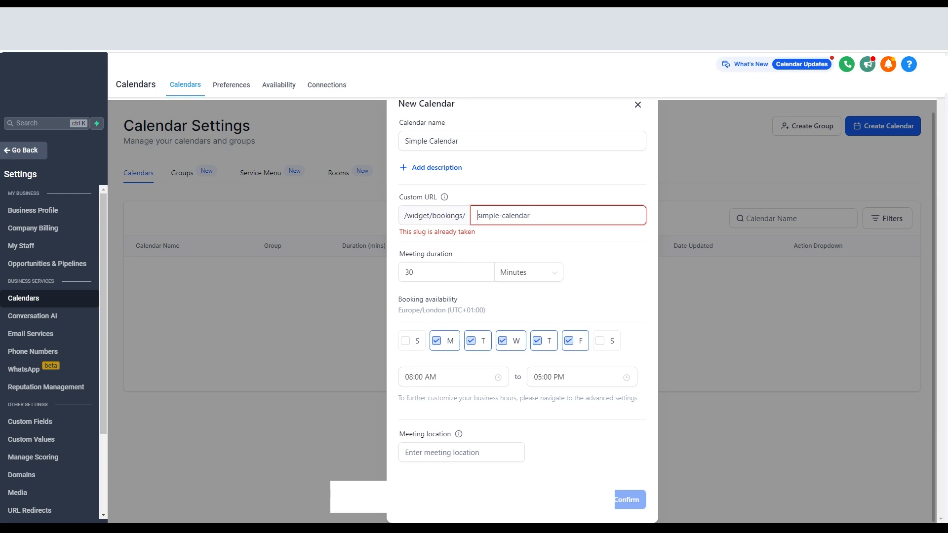
type("mb-")
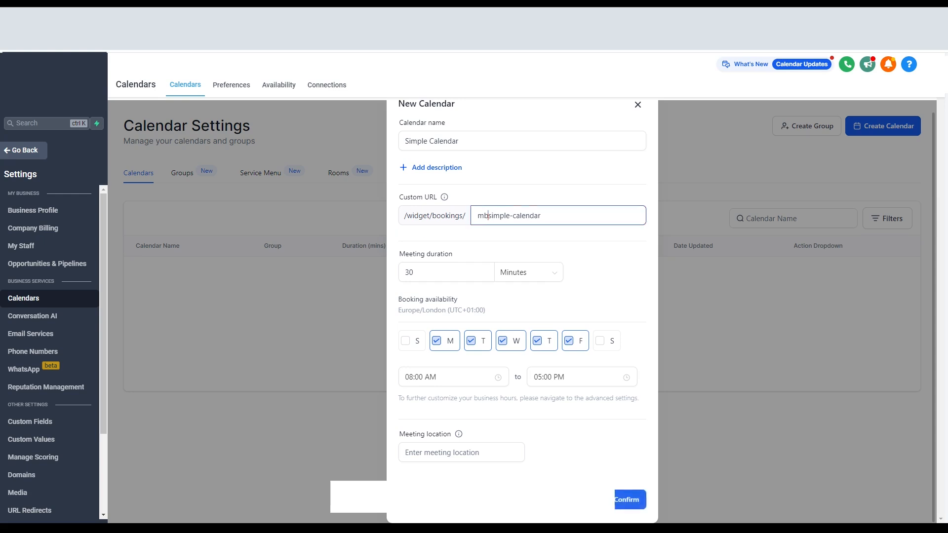
key("BackSpace")
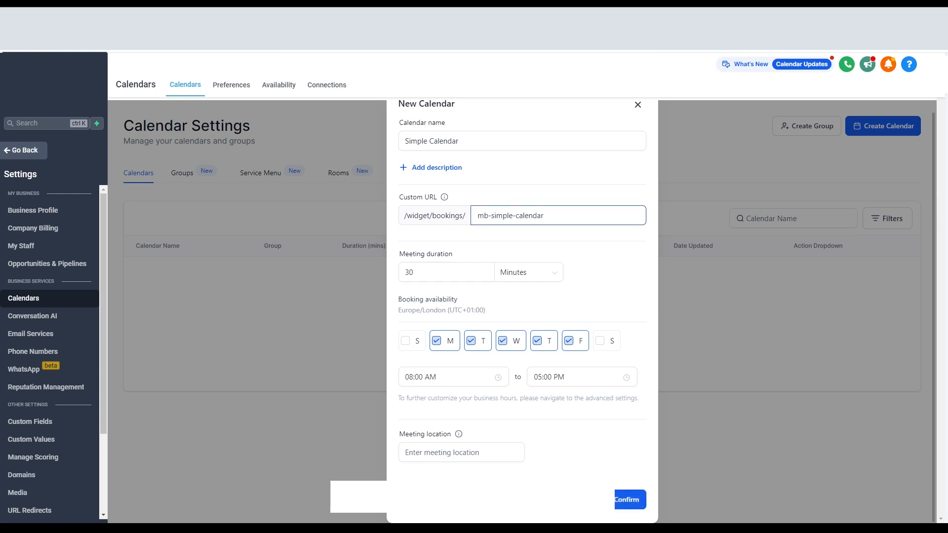
left_click_drag(477, 215, 494, 215)
left_click(496, 216)
left_click(620, 267)
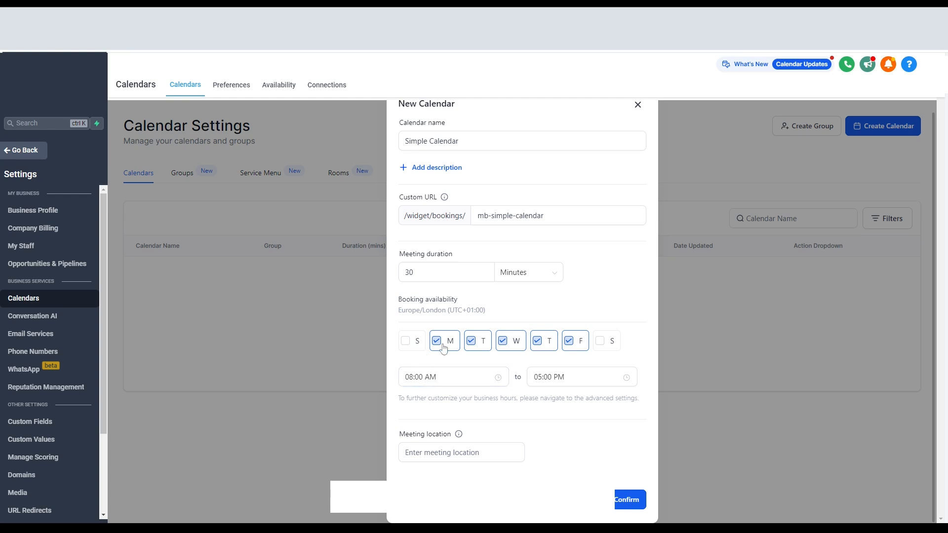
Confirm the new calendar with its default duration and booking hours and continue to its full settings
left_click(421, 375)
left_click(626, 500)
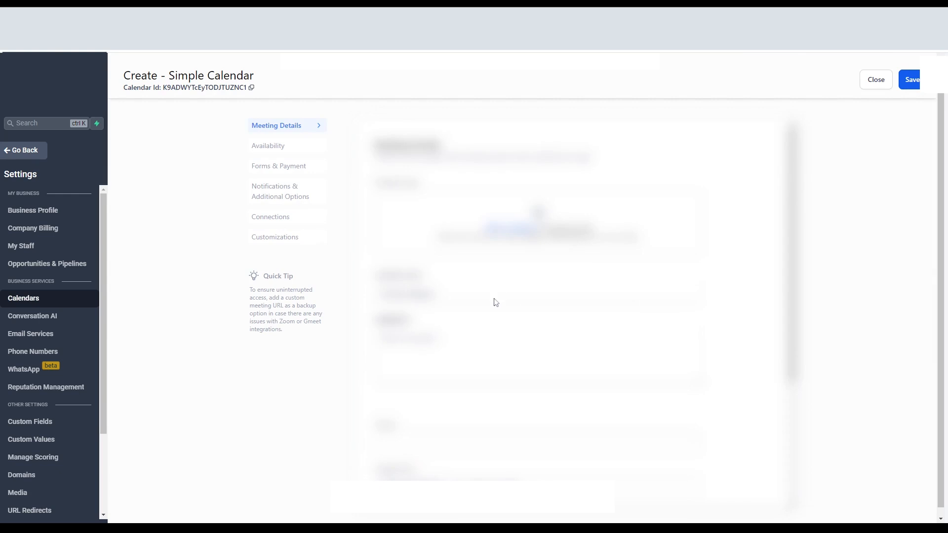
Examine the meeting details, including the logo, description, group, custom URL and meeting invite title fields
scroll(435, 297, "down", 3)
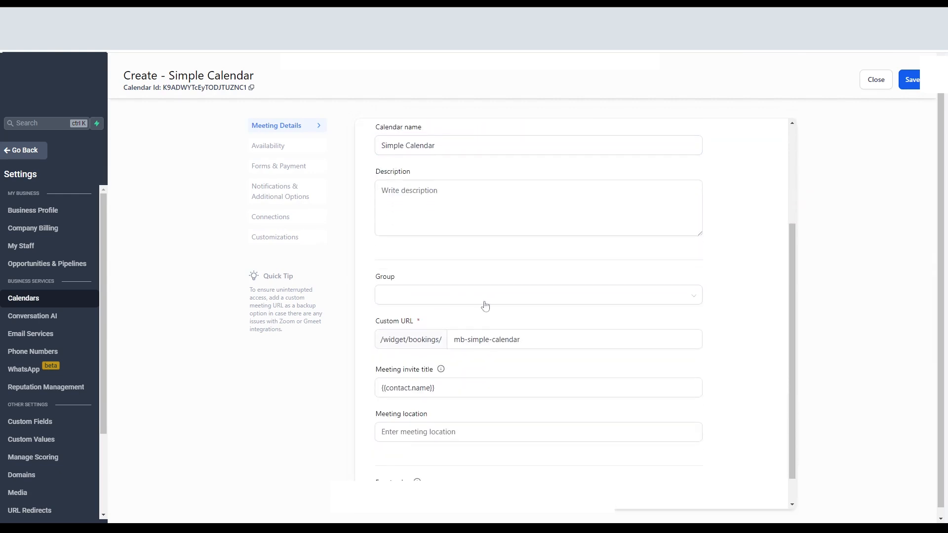
scroll(489, 339, "down", 1)
scroll(474, 343, "up", 4)
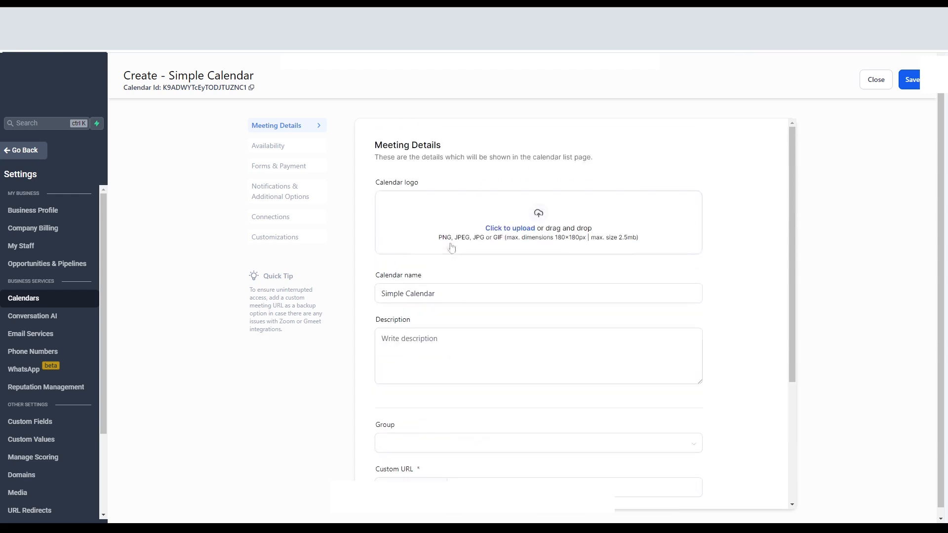
left_click(450, 349)
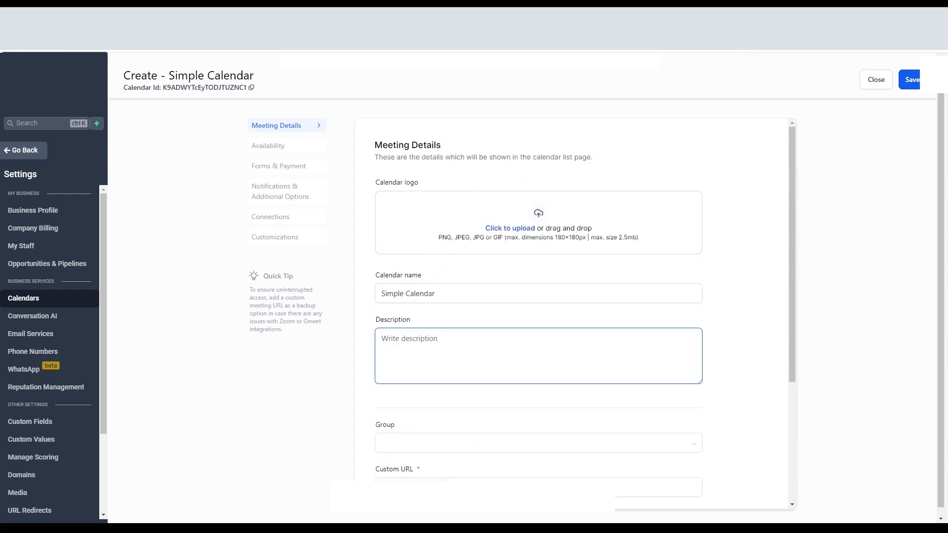
scroll(461, 390, "down", 1)
left_click(460, 394)
scroll(528, 401, "down", 1)
left_click(528, 391)
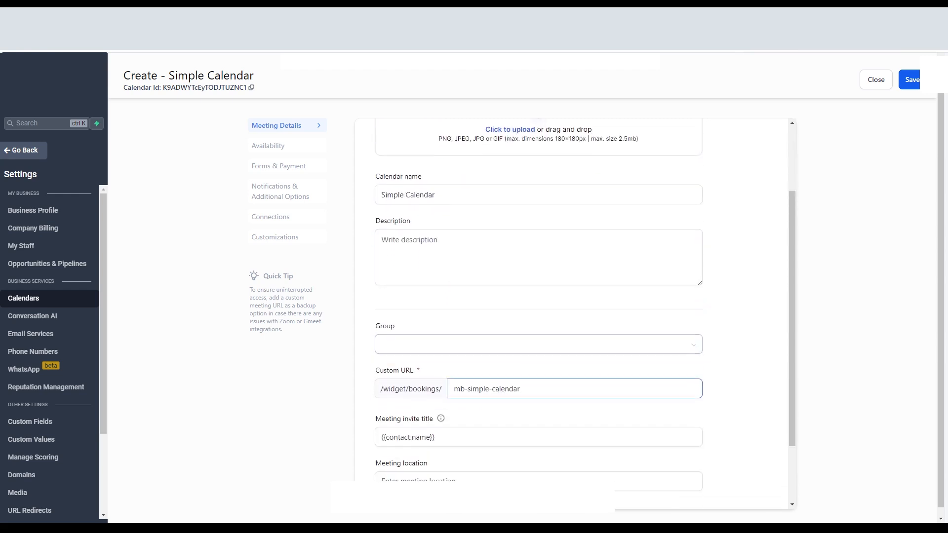
left_click(489, 348)
left_click(538, 389)
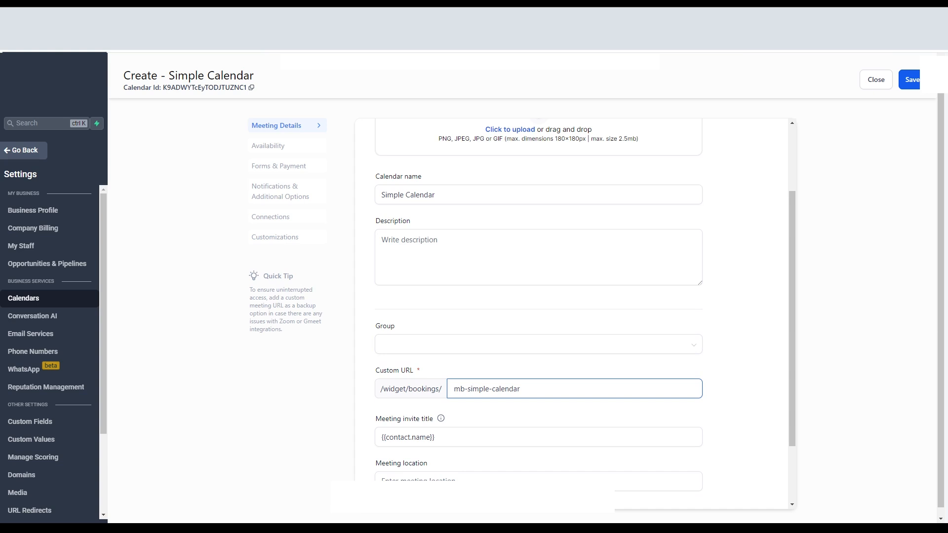
scroll(523, 409, "down", 1)
left_click(470, 388)
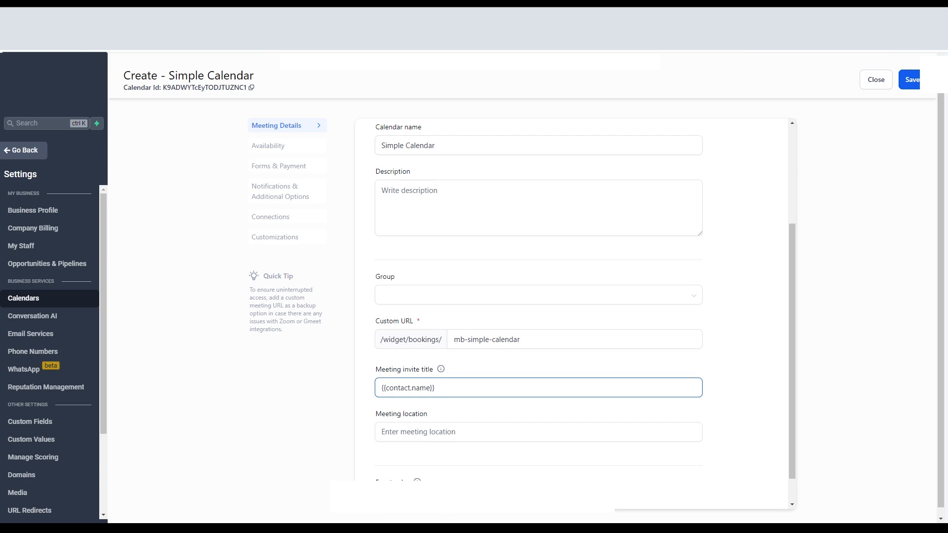
Enter Zoom as the calendar's meeting location
left_click(446, 428)
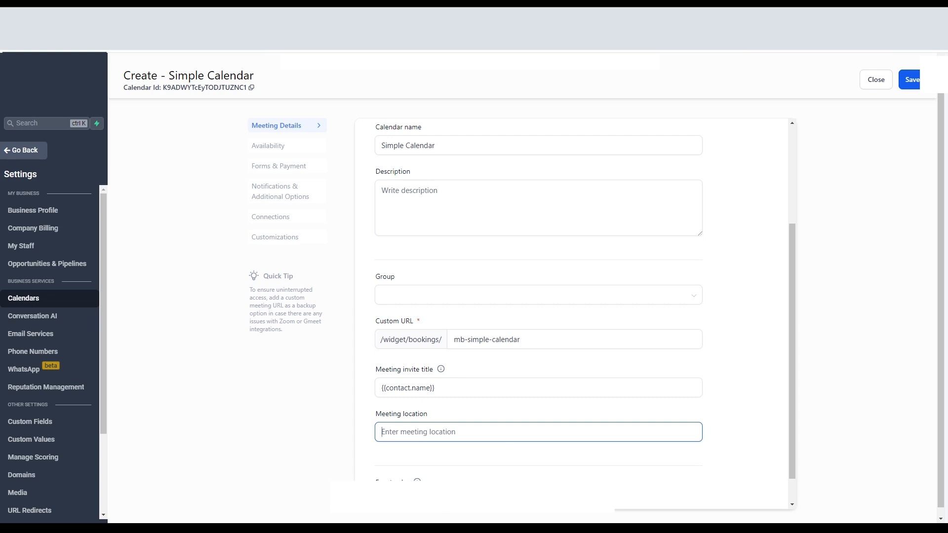
type("X")
scroll(469, 442, "down", 1)
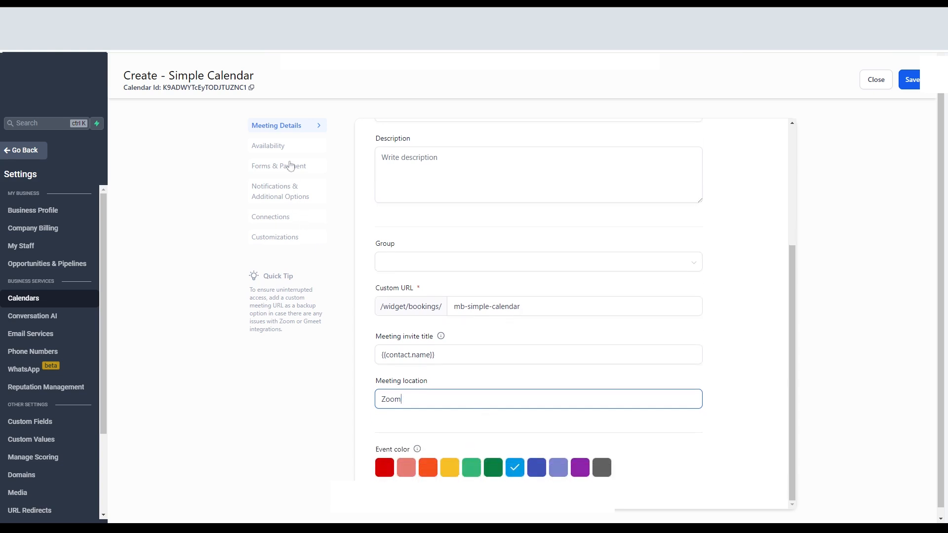
scroll(498, 366, "up", 5)
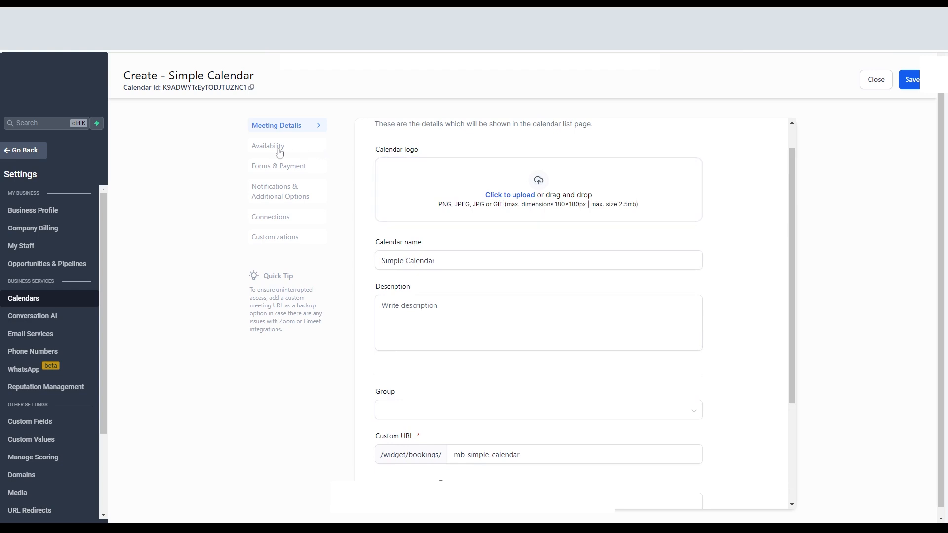
Set the calendar's meeting location to Phone Call
scroll(498, 366, "down", 5)
left_click_drag(418, 400, 317, 399)
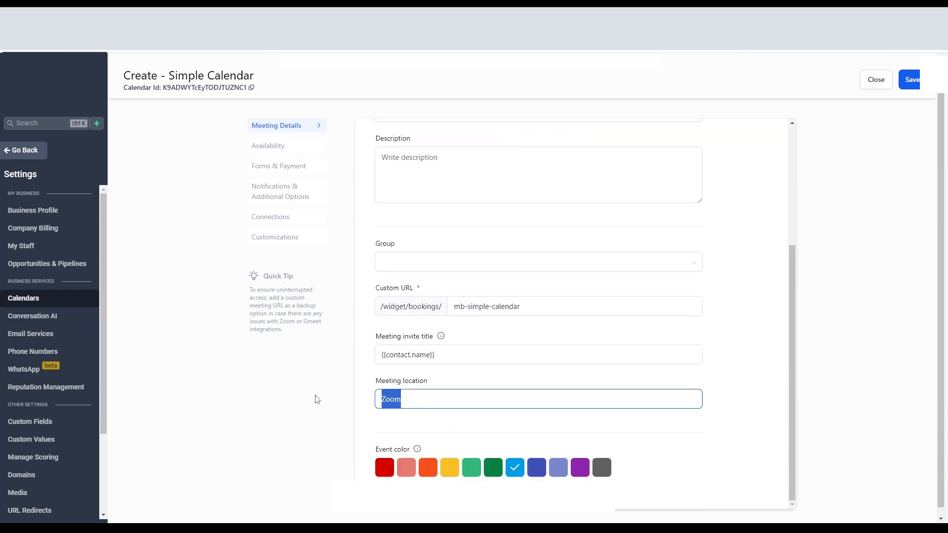
type("Phone Call")
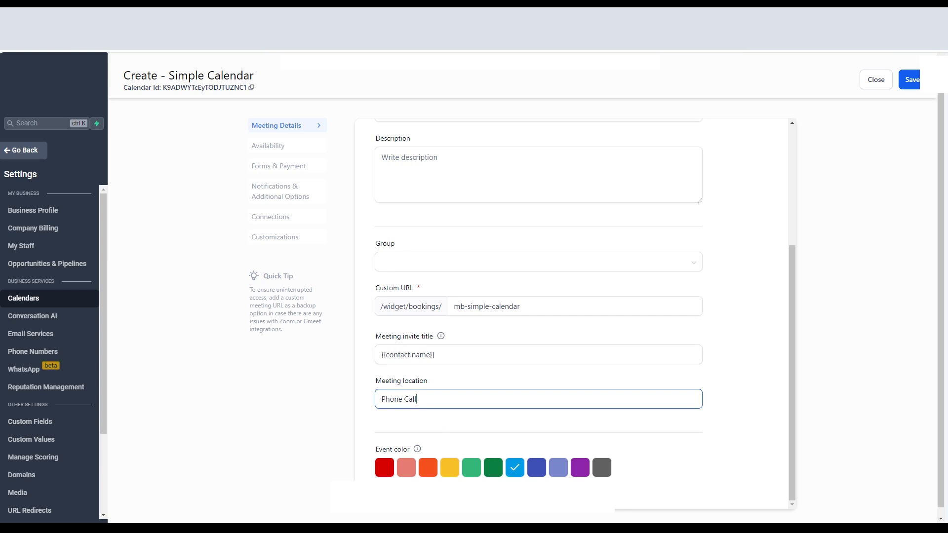
Set Friday's weekly available hours in the calendar's availability settings to 10:00 AM to 03:00 PM
left_click(275, 151)
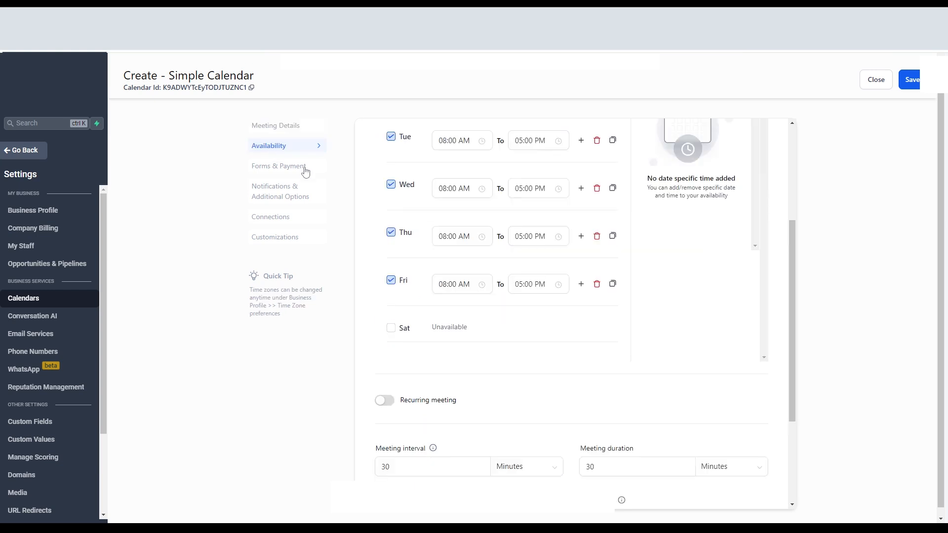
scroll(579, 222, "up", 4)
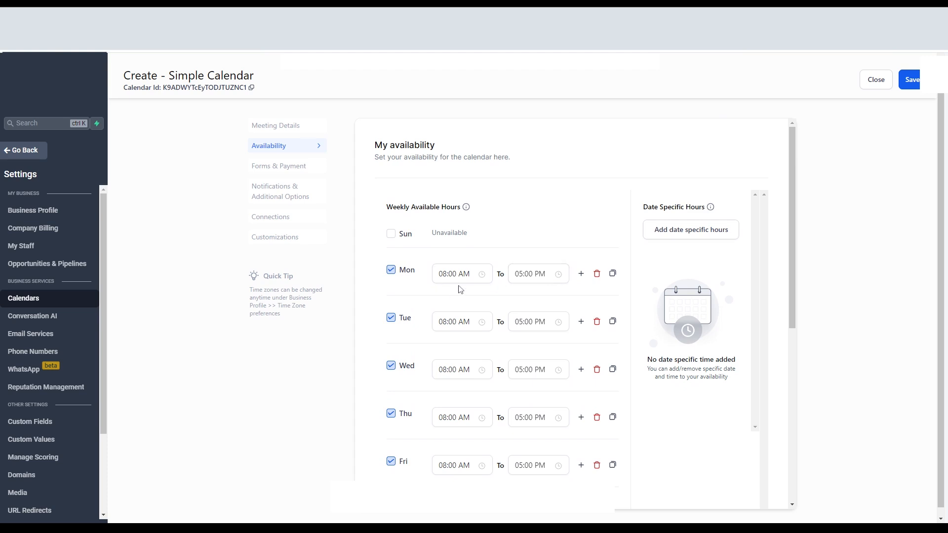
scroll(459, 289, "down", 1)
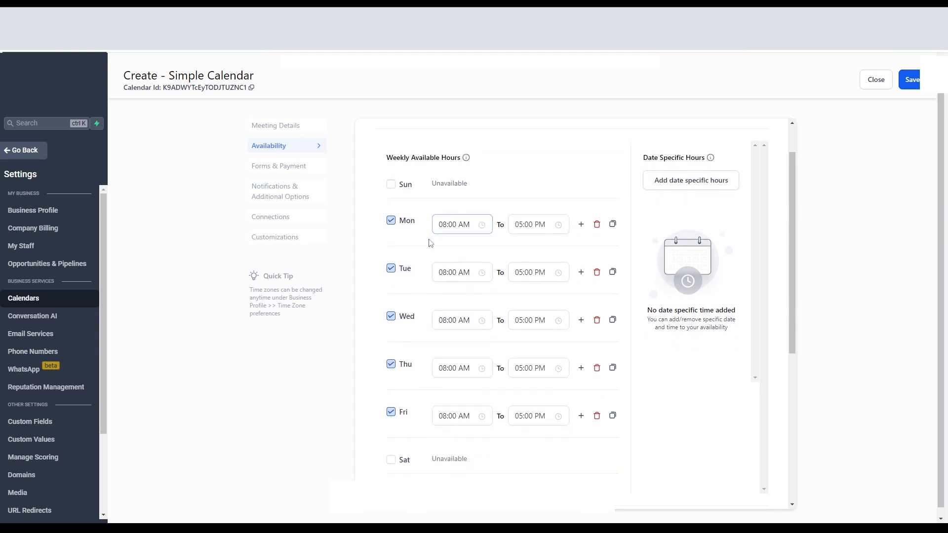
left_click(454, 416)
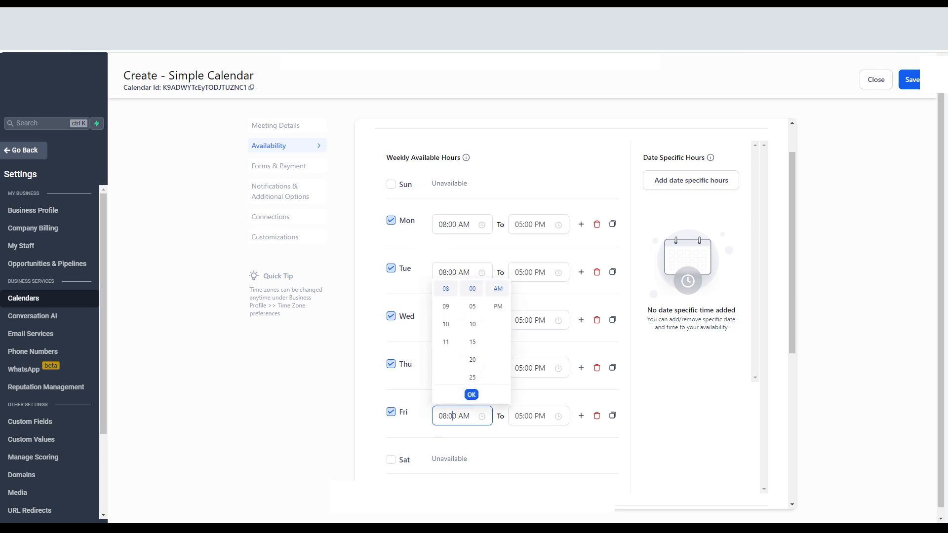
left_click(446, 324)
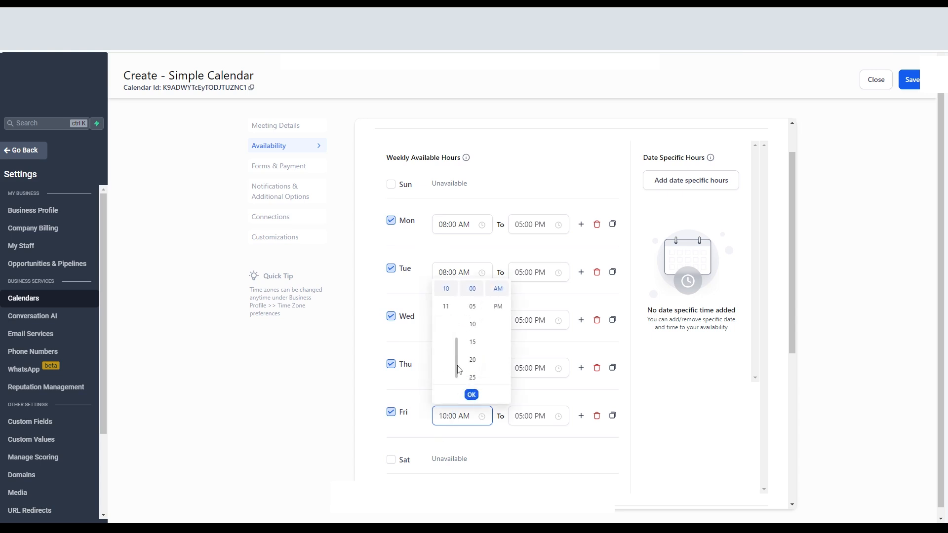
left_click(472, 395)
left_click(533, 416)
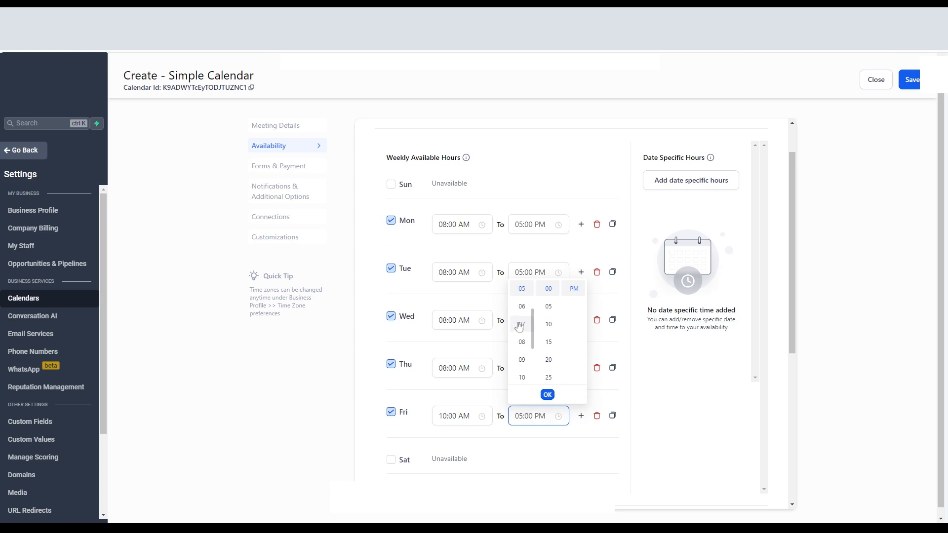
scroll(528, 373, "up", 2)
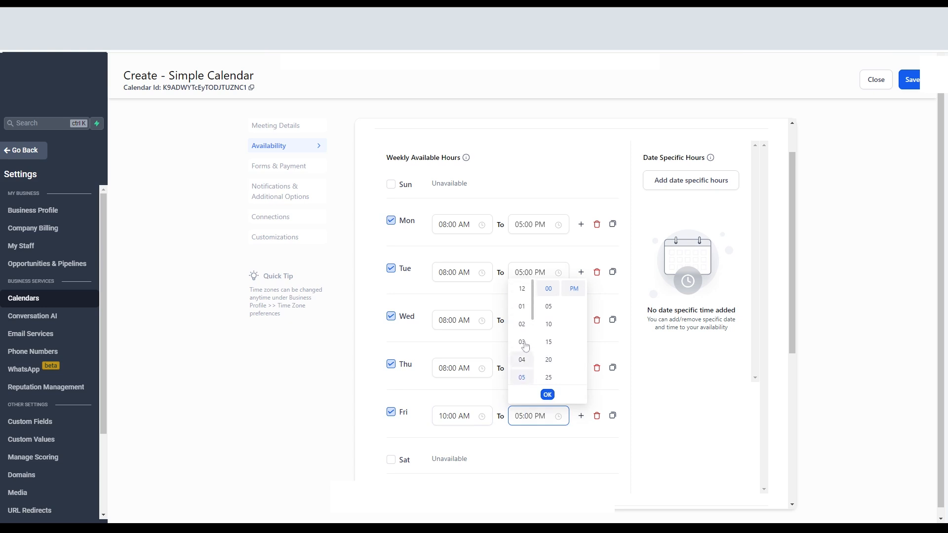
left_click(523, 320)
left_click(549, 396)
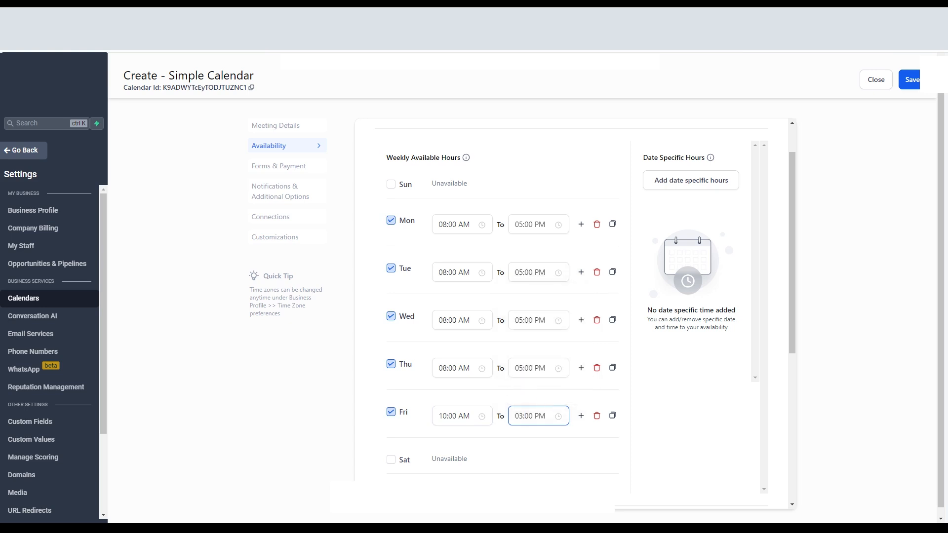
Make Monday unavailable in the calendar's weekly available hours
left_click(391, 223)
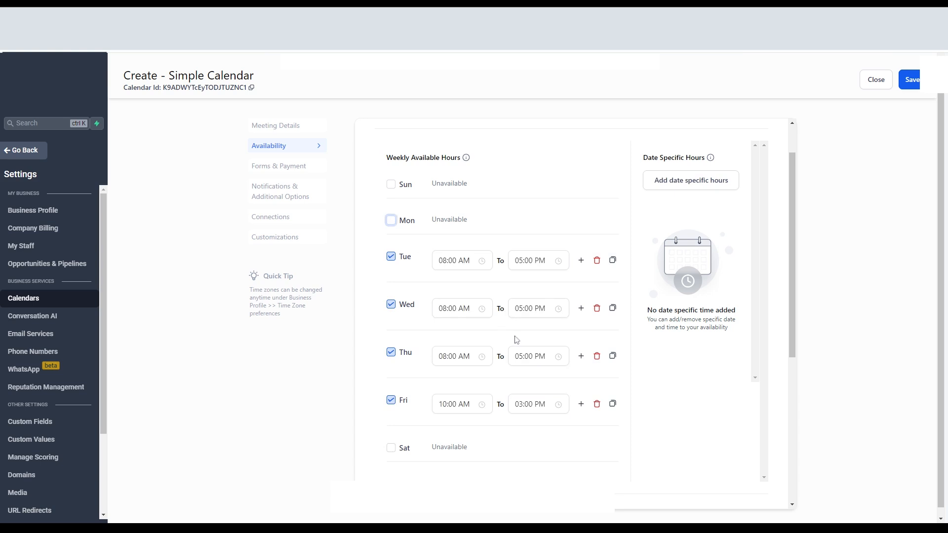
scroll(487, 366, "down", 2)
scroll(491, 380, "down", 5)
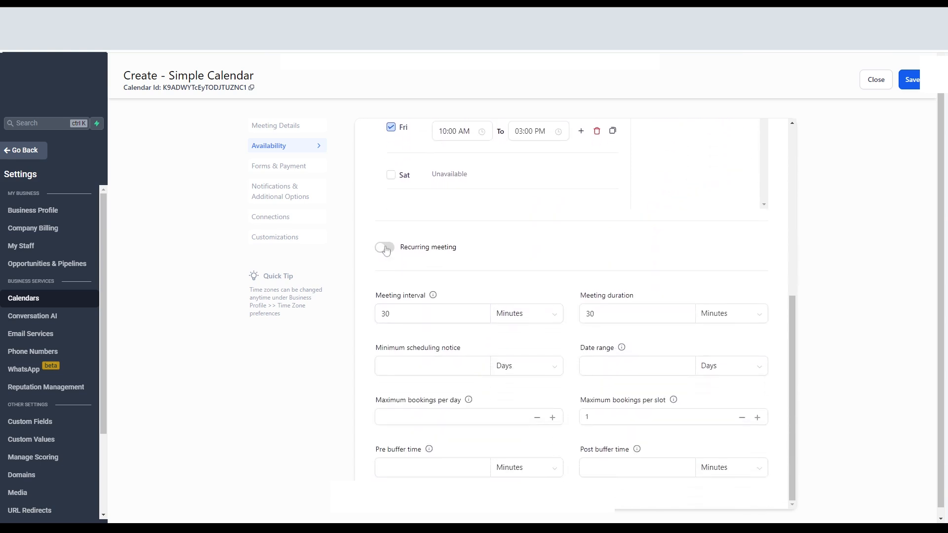
Turn on recurring meetings for the calendar, set them to repeat Weekly and set the times to repeat to 10
left_click(385, 249)
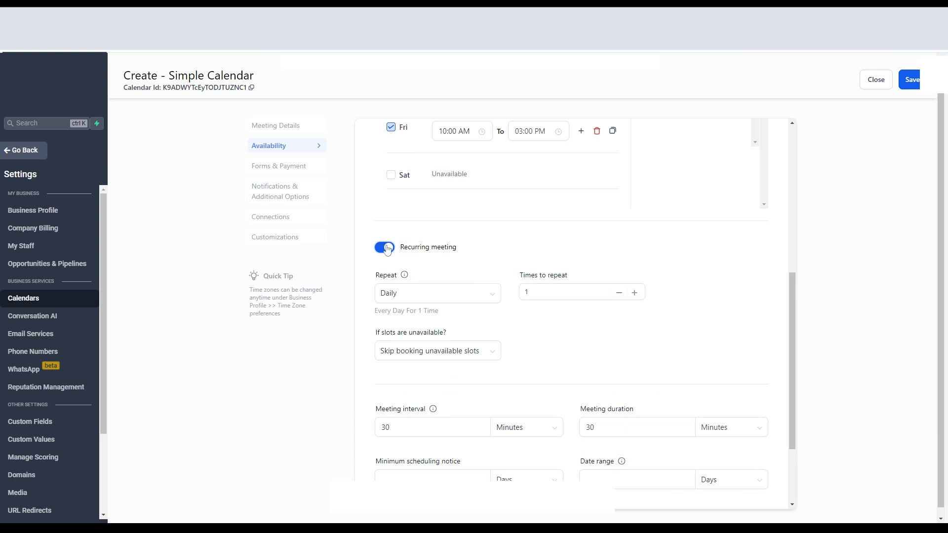
left_click(430, 297)
left_click(433, 340)
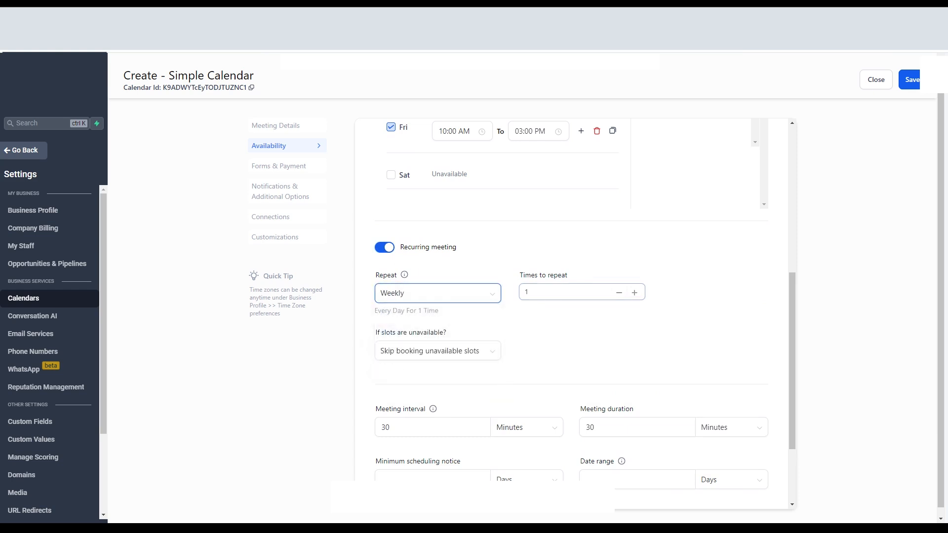
left_click(578, 293)
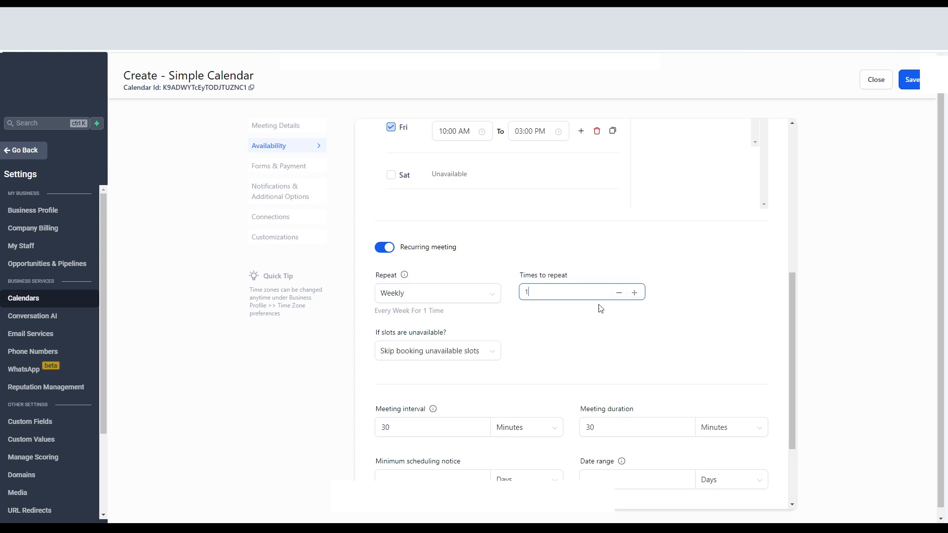
double_click(636, 293)
Examine the recurring meeting's choices for handling unavailable slots
left_click(454, 359)
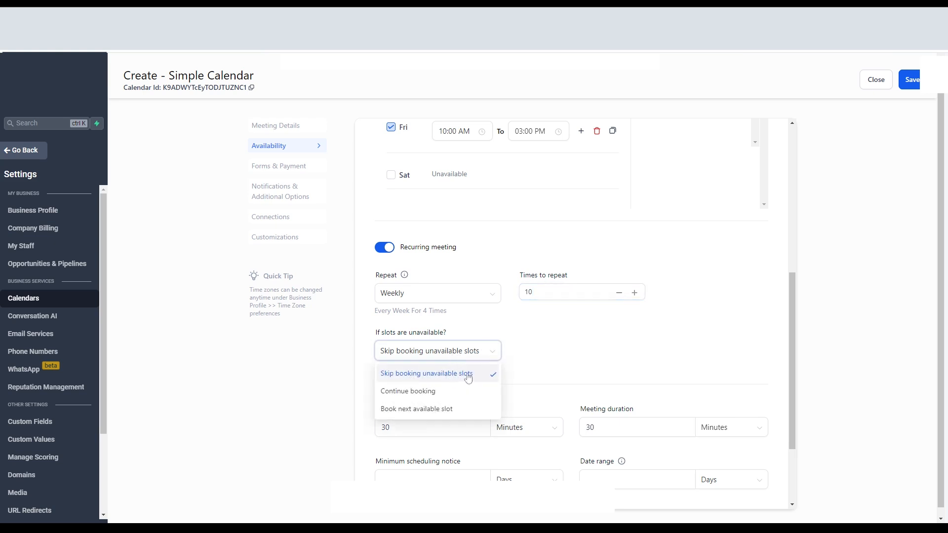
left_click(387, 336)
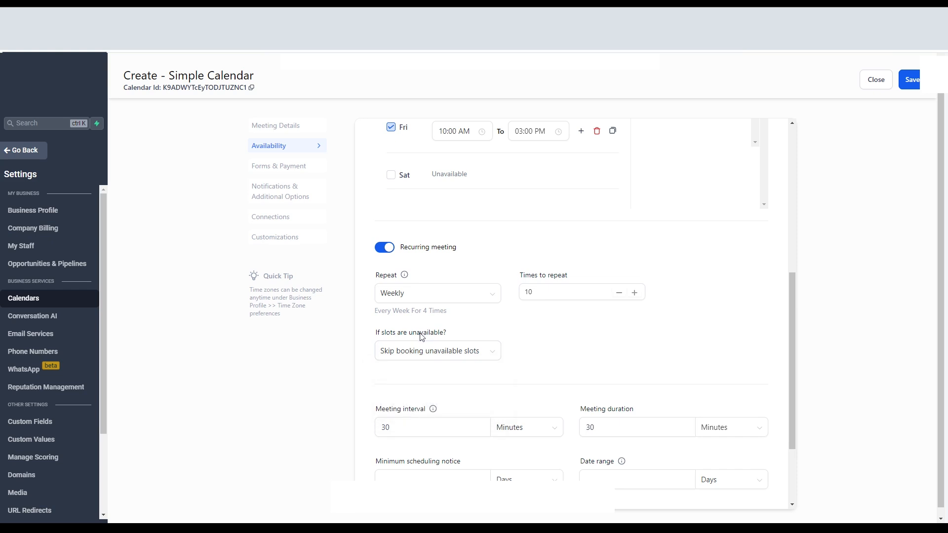
left_click(430, 358)
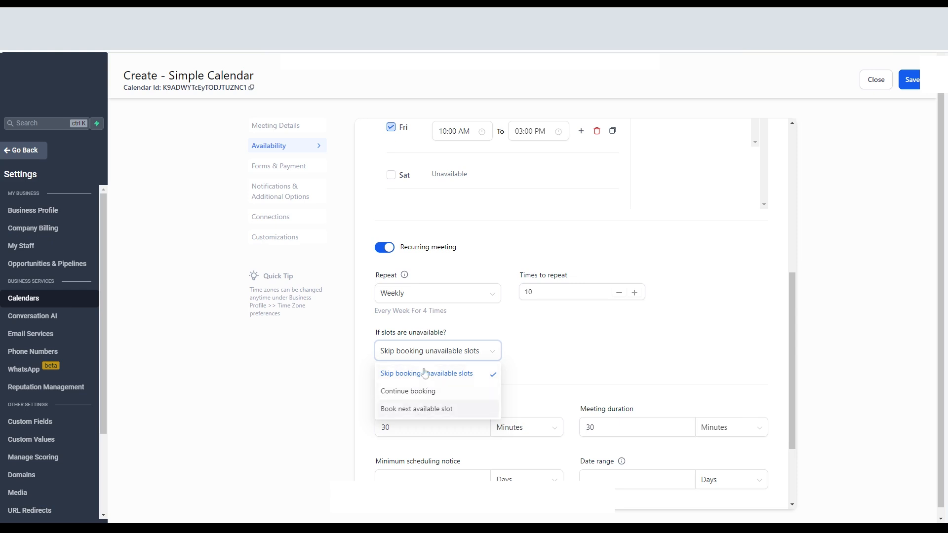
left_click(596, 365)
Set the calendar's meeting interval to 1 hour
scroll(597, 368, "down", 2)
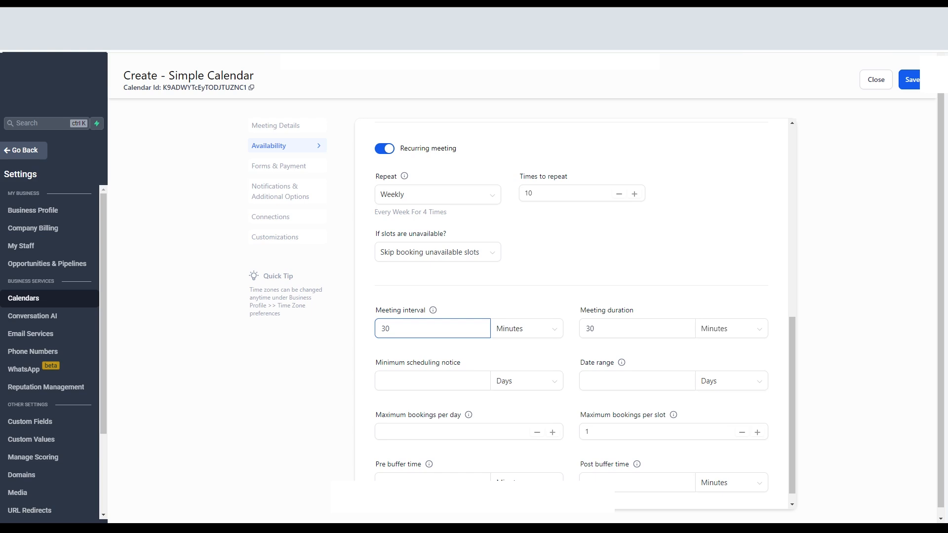
key("ctrl+a")
type("1")
left_click(529, 333)
left_click(523, 370)
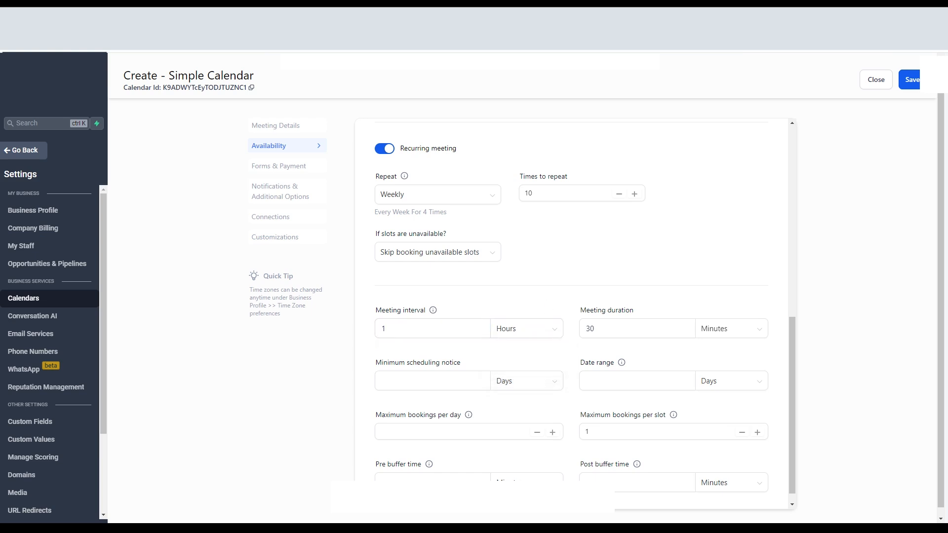
Change the meeting interval to 2 hours
left_click_drag(394, 331, 371, 333)
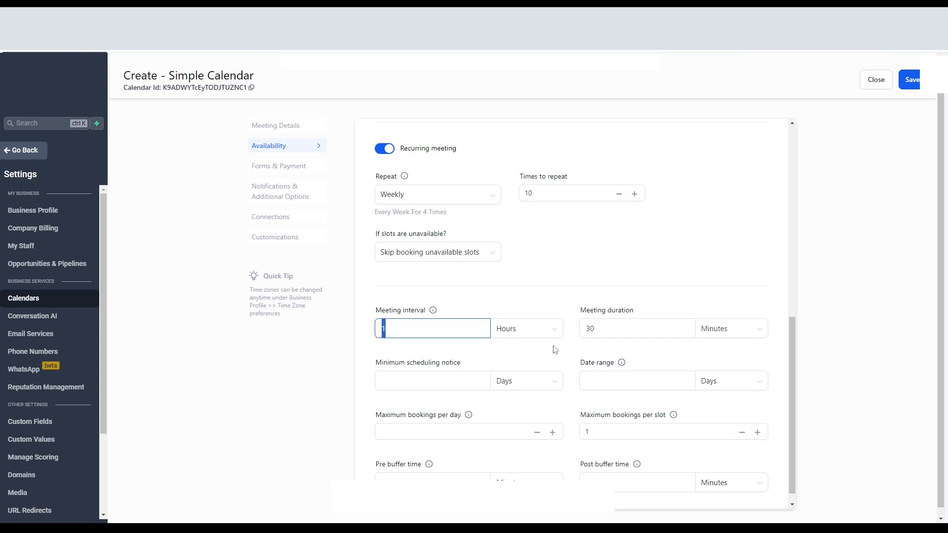
type("2")
left_click(538, 334)
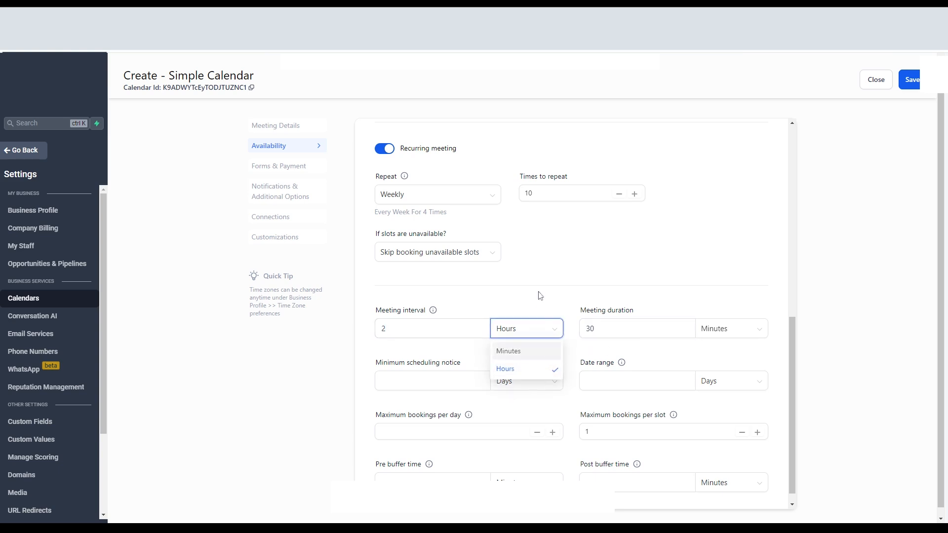
left_click(516, 331)
Change the meeting interval to 90 minutes
left_click_drag(390, 331, 362, 331)
type("90")
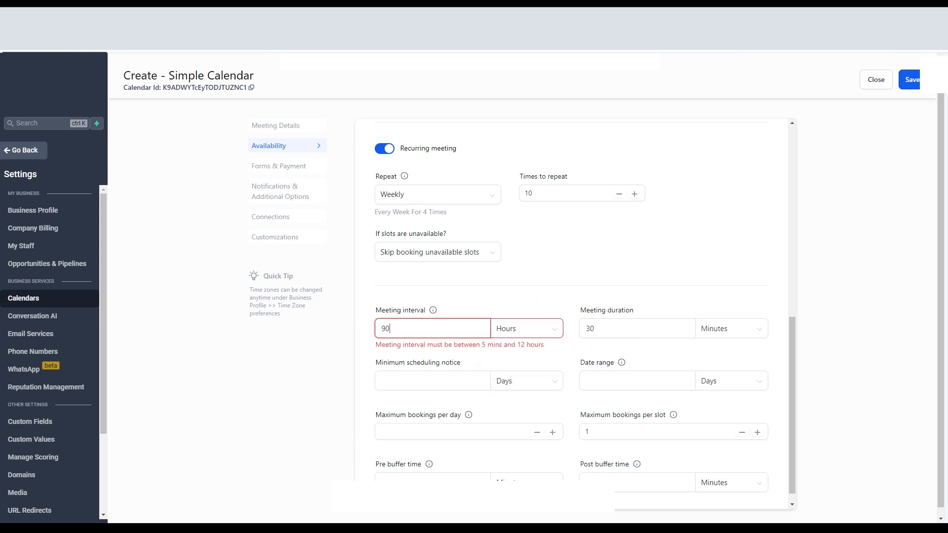
left_click(536, 334)
left_click(534, 357)
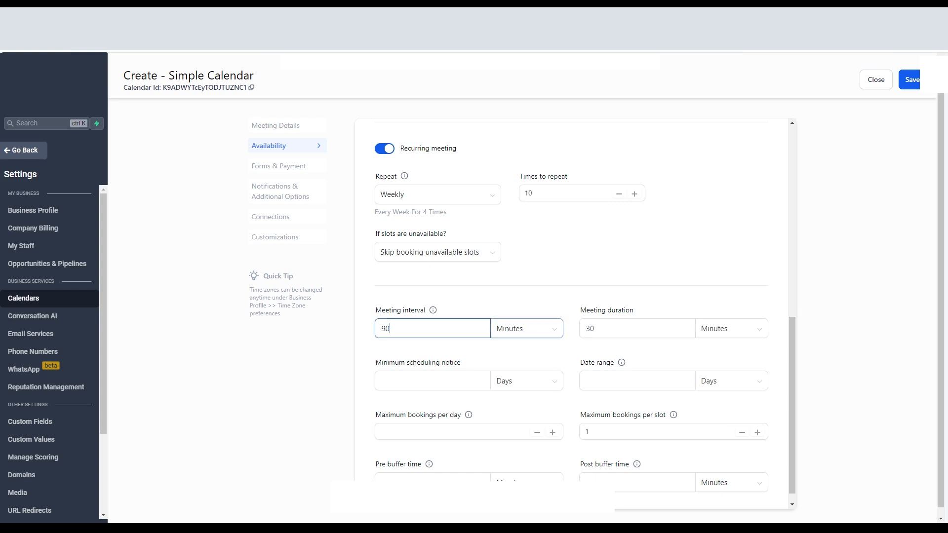
Return the meeting interval to 1 hour
key("ctrl+a")
type("1")
left_click(526, 329)
left_click(508, 369)
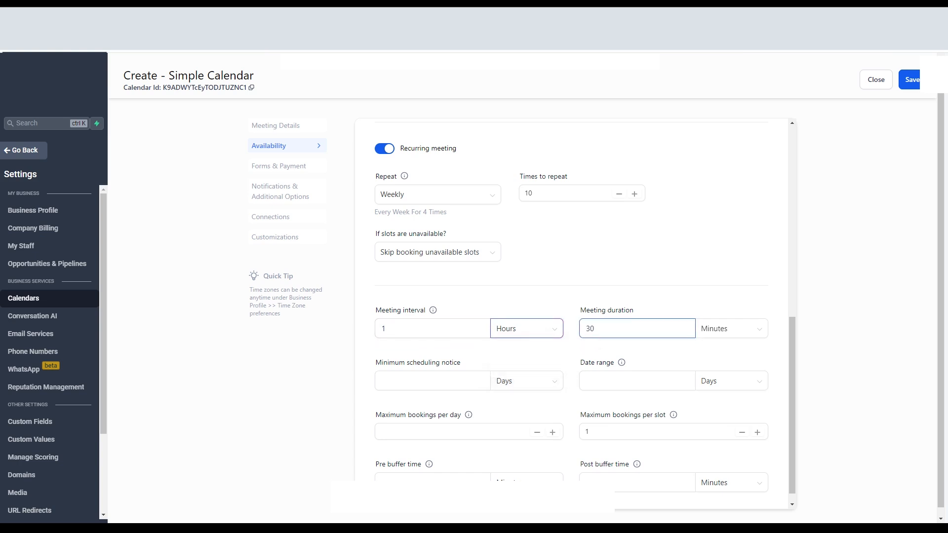
Set the meeting duration value to 1, leaving its unit at minutes
key("Tab")
type("1")
left_click(481, 336)
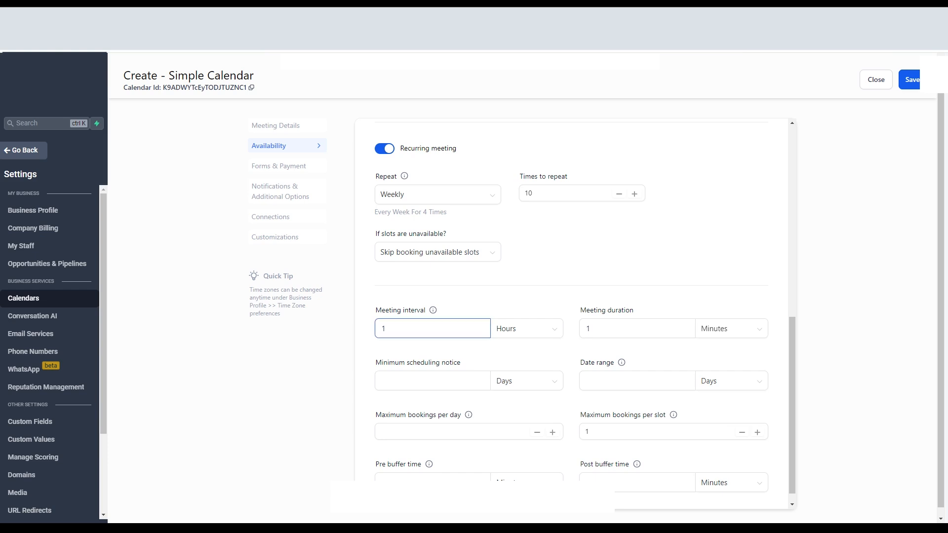
Set the calendar's minimum scheduling notice to 2 days
scroll(441, 332, "down", 1)
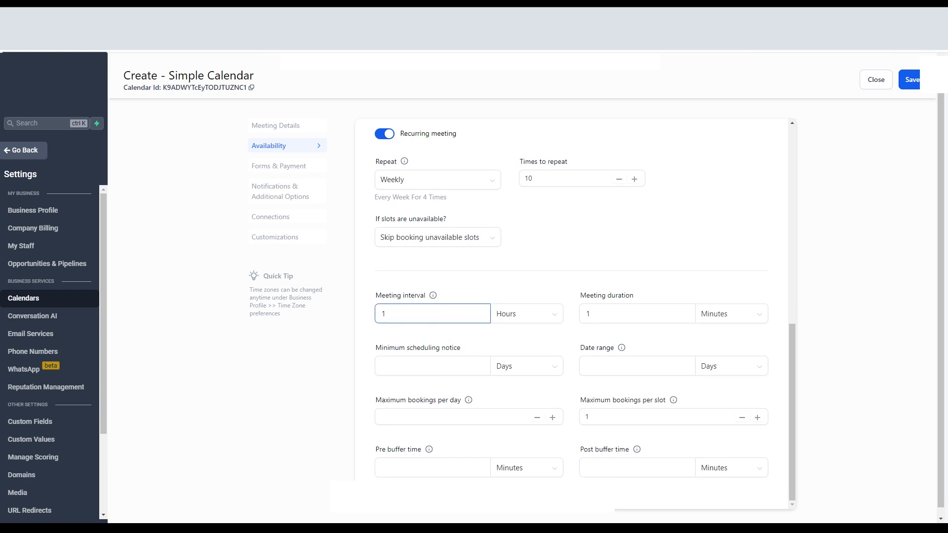
scroll(571, 339, "down", 1)
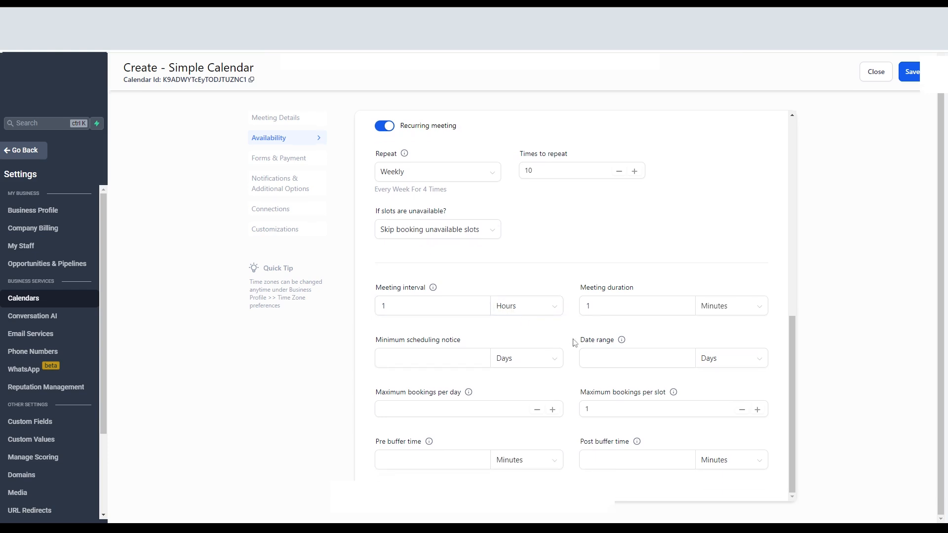
left_click(595, 307)
type("2")
key("BackSpace")
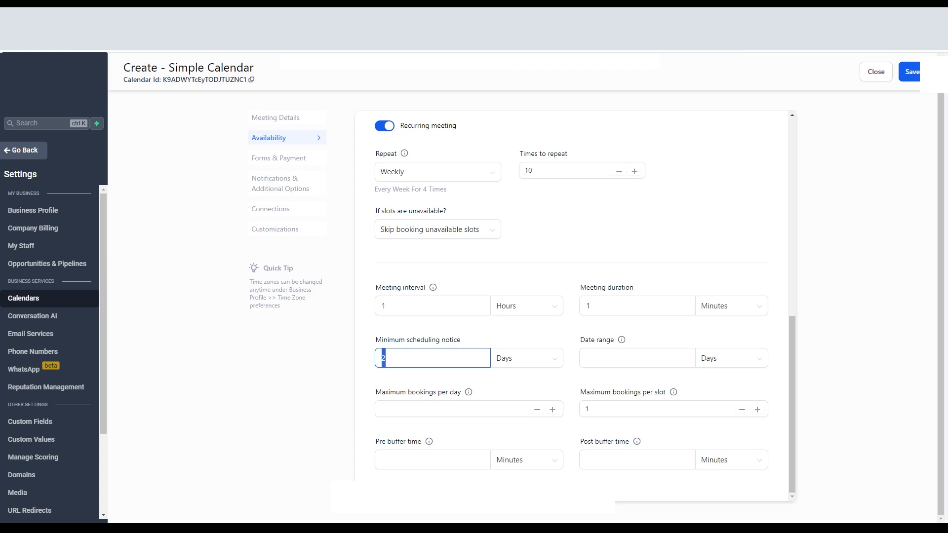
type("0")
left_click(411, 335)
double_click(384, 358)
left_click(386, 359)
key("BackSpace")
type("2")
Set the calendar's bookable date range to 45 days
left_click(628, 358)
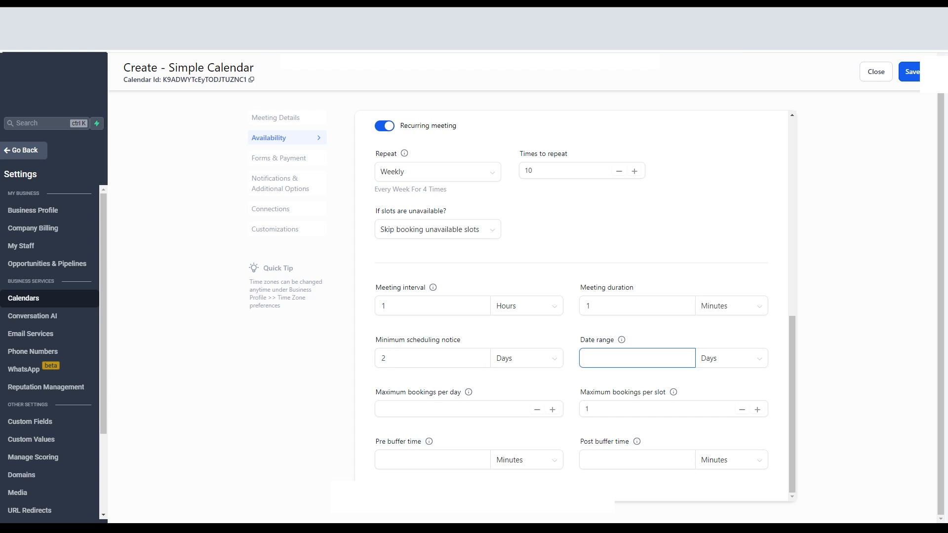
type("45")
left_click(650, 340)
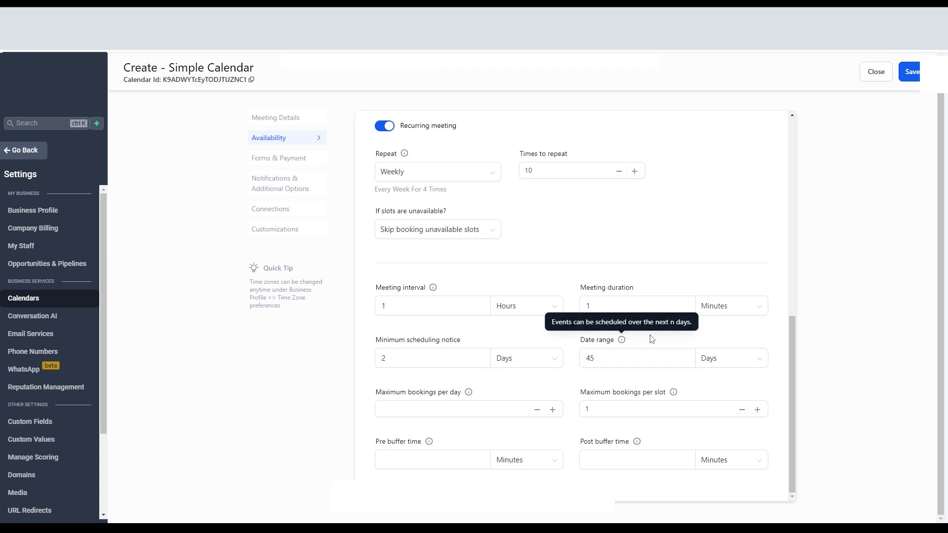
left_click(645, 354)
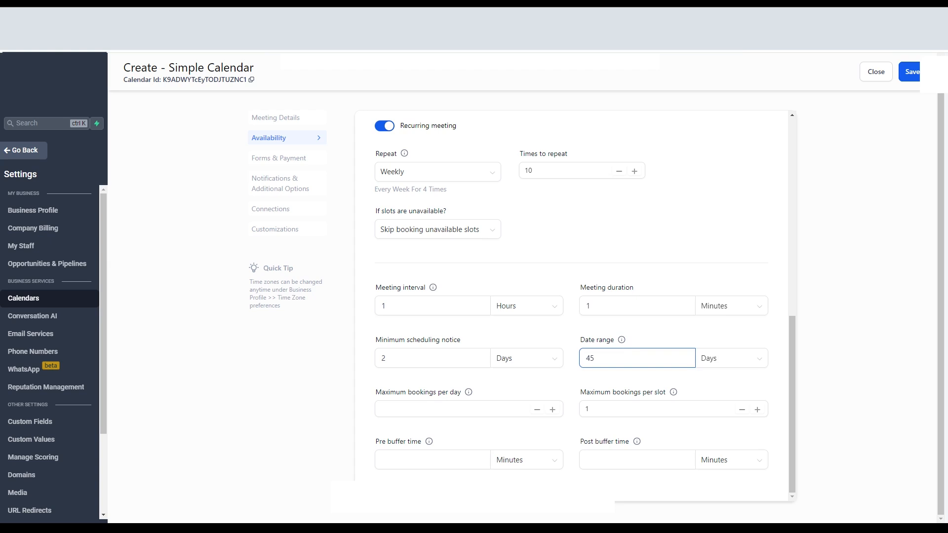
left_click(467, 409)
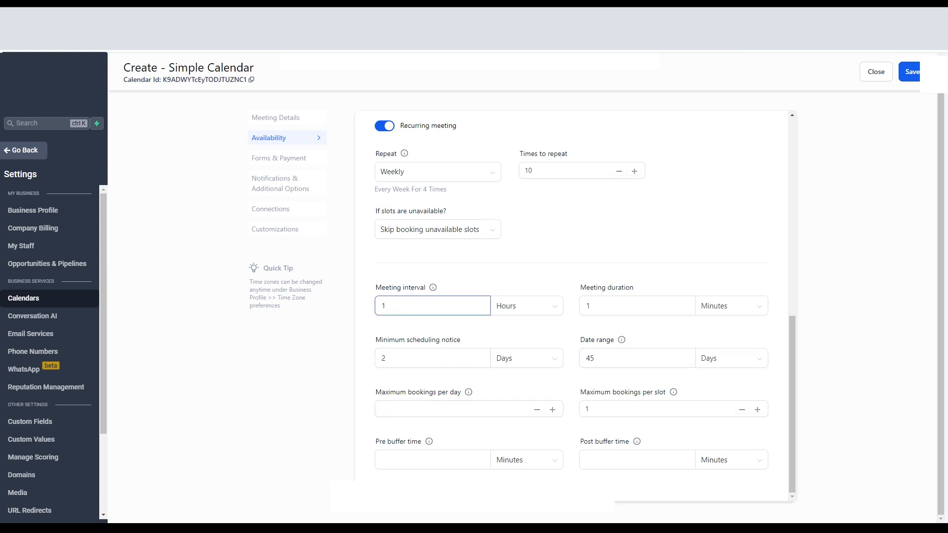
double_click(398, 306)
left_click(395, 306)
key("Tab")
key("Tab")
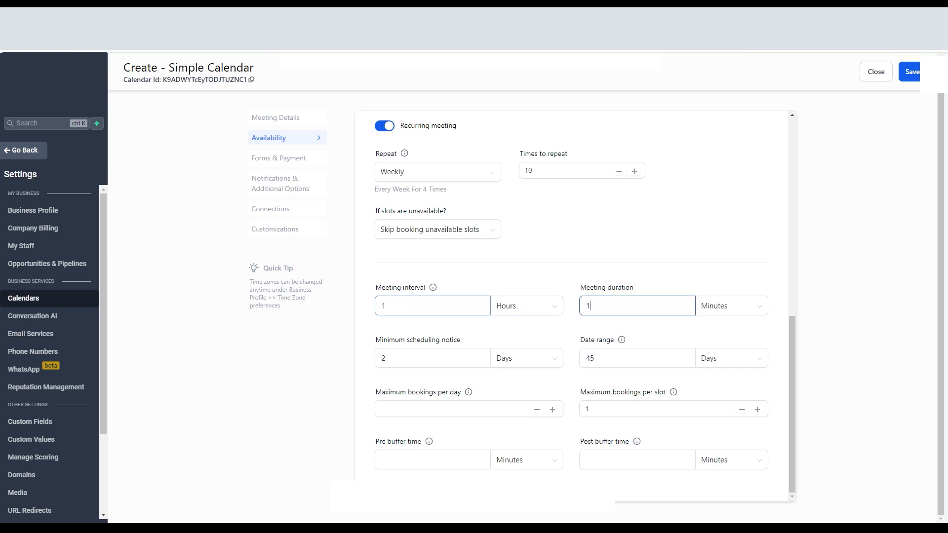
left_click(589, 307)
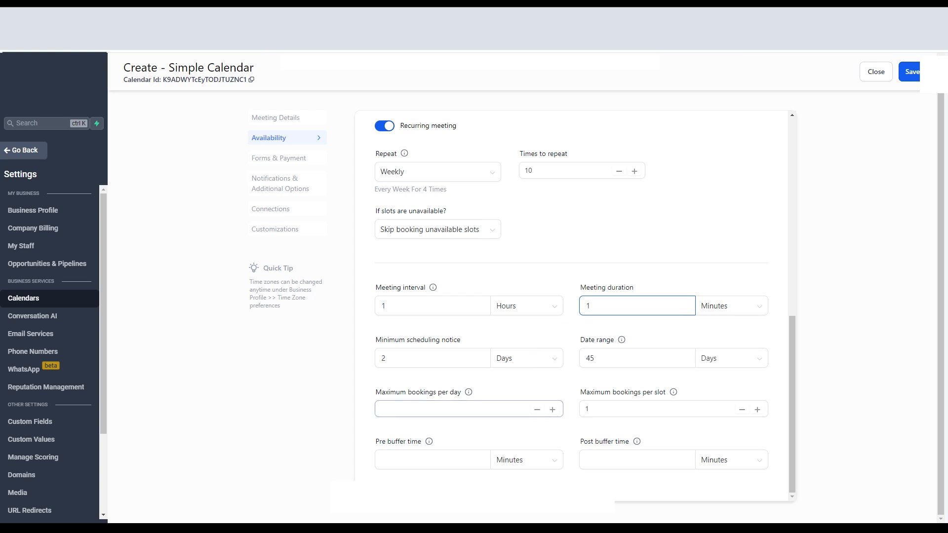
Set the maximum bookings per day to 5
left_click(381, 409)
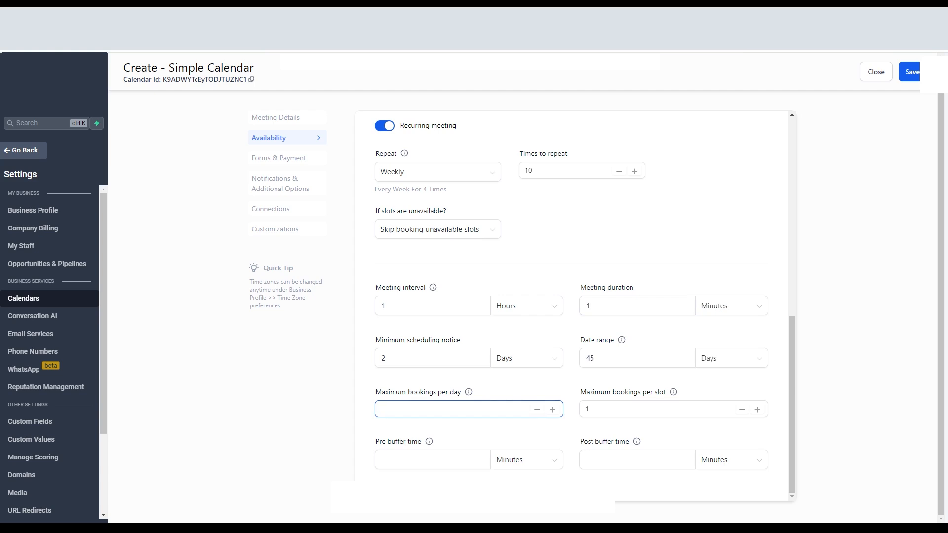
type("5")
left_click(536, 391)
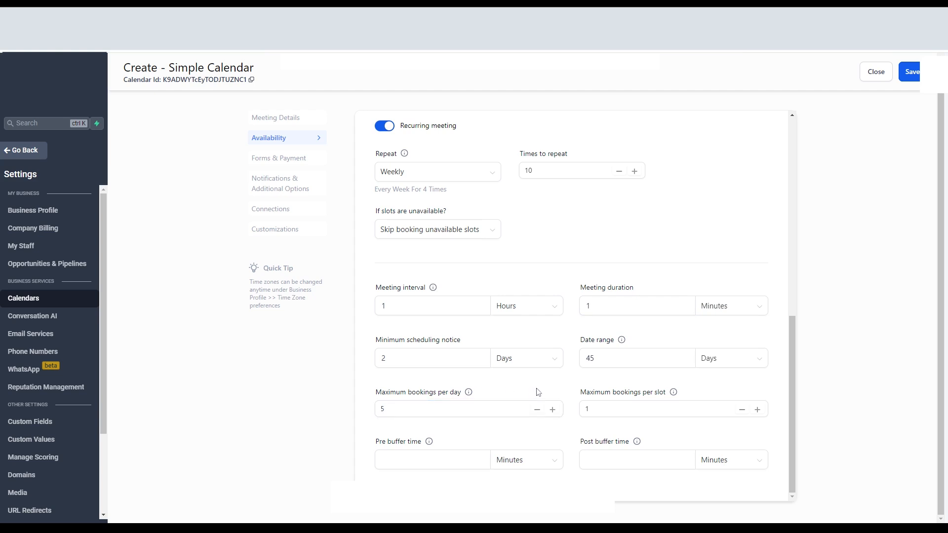
Try 10 as the maximum bookings per slot and return the value to 1
left_click(585, 409)
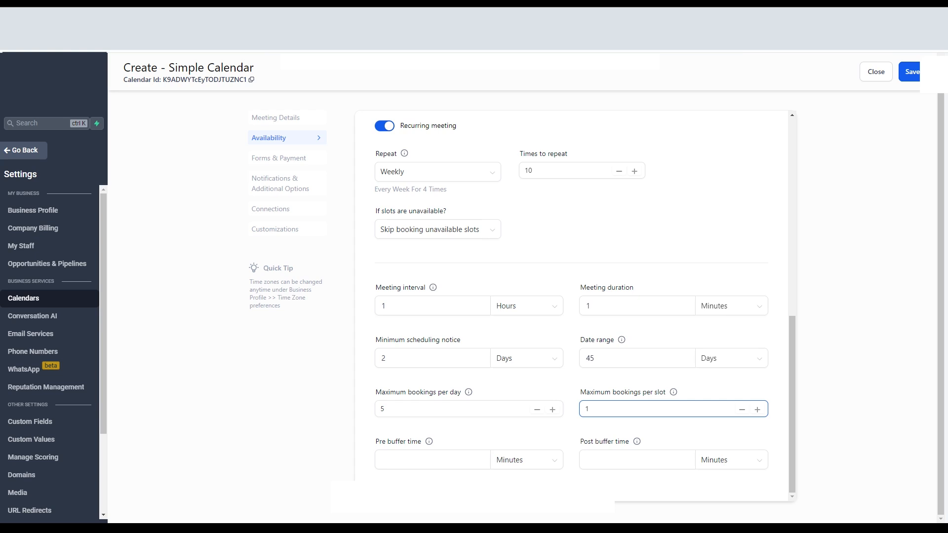
type("0")
left_click_drag(595, 410, 580, 413)
type("1")
Set the calendar's pre buffer time to 15 minutes
left_click(483, 460)
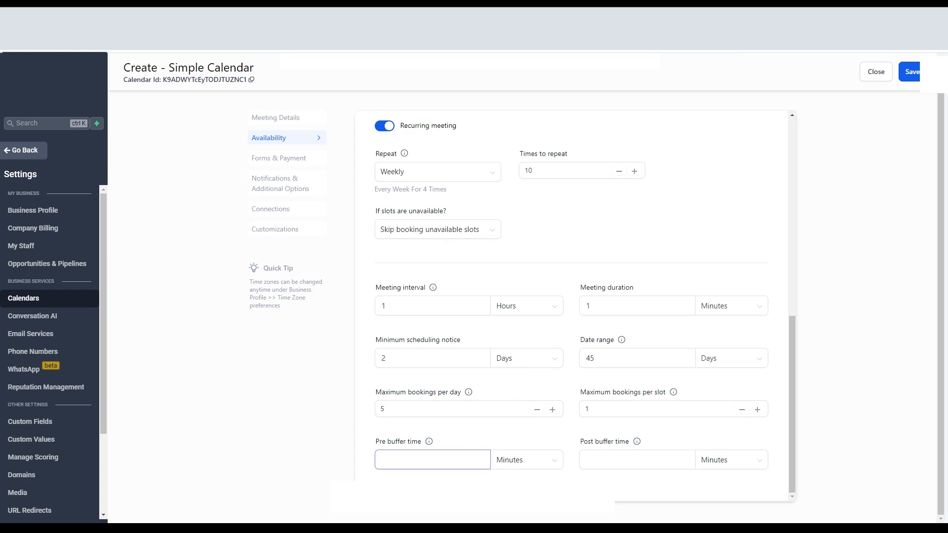
left_click(461, 307)
left_click(605, 308)
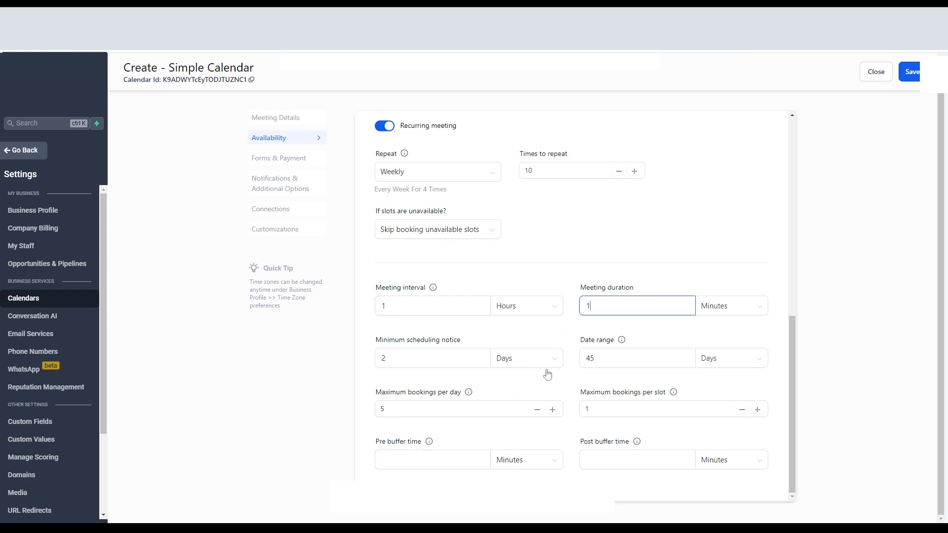
left_click(463, 459)
type("15")
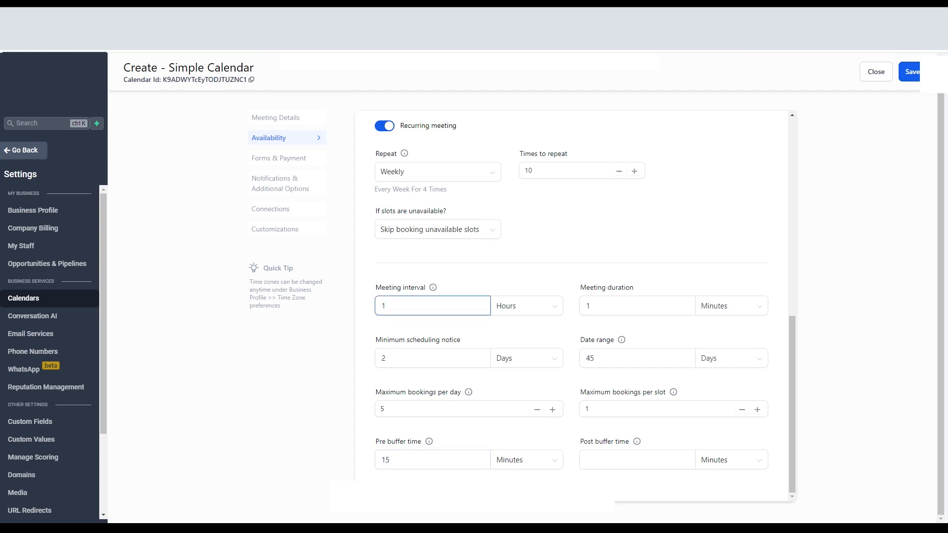
Set the meeting interval to 30 minutes
left_click(588, 459)
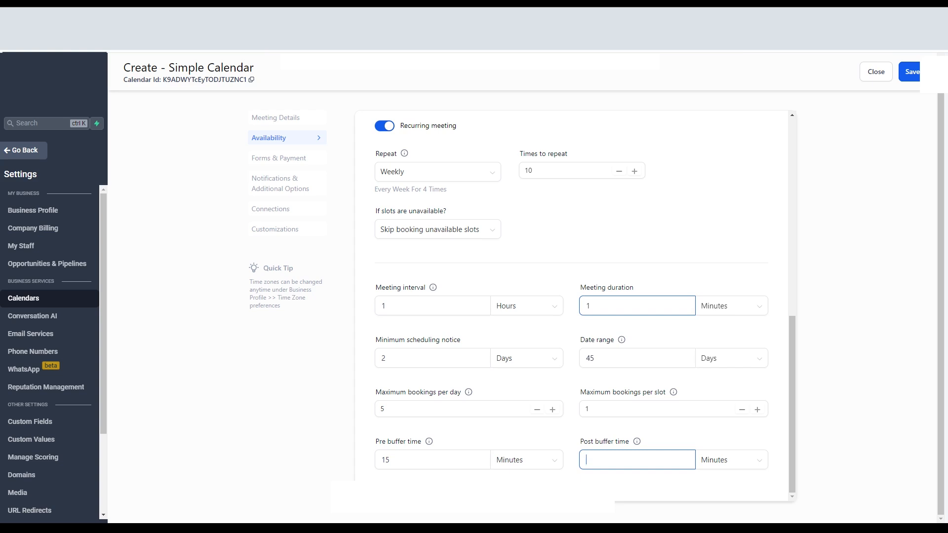
left_click(417, 460)
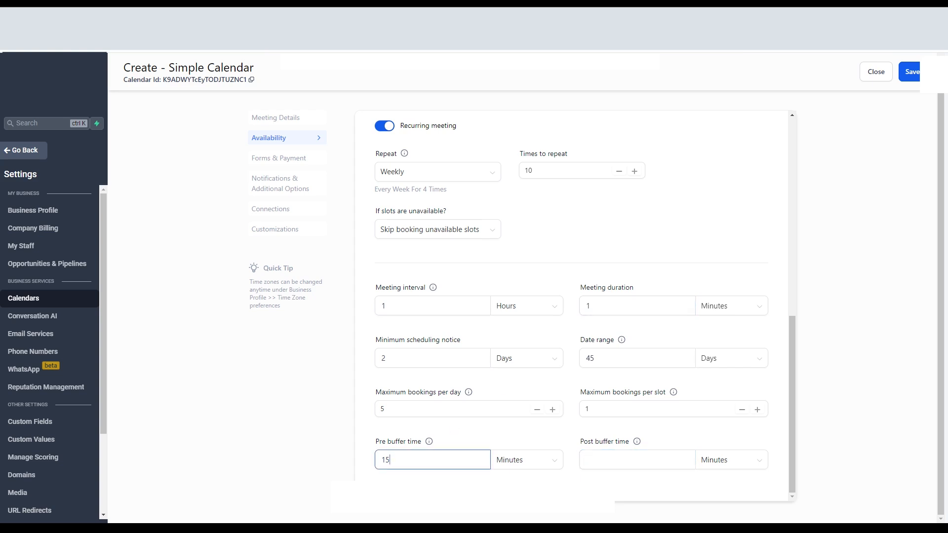
left_click(395, 306)
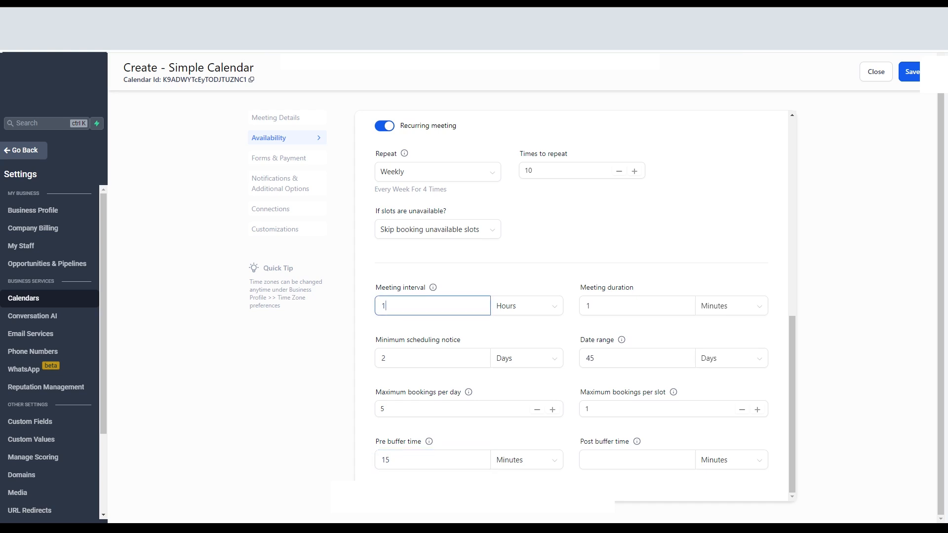
left_click_drag(395, 307, 375, 312)
type("30")
left_click(545, 310)
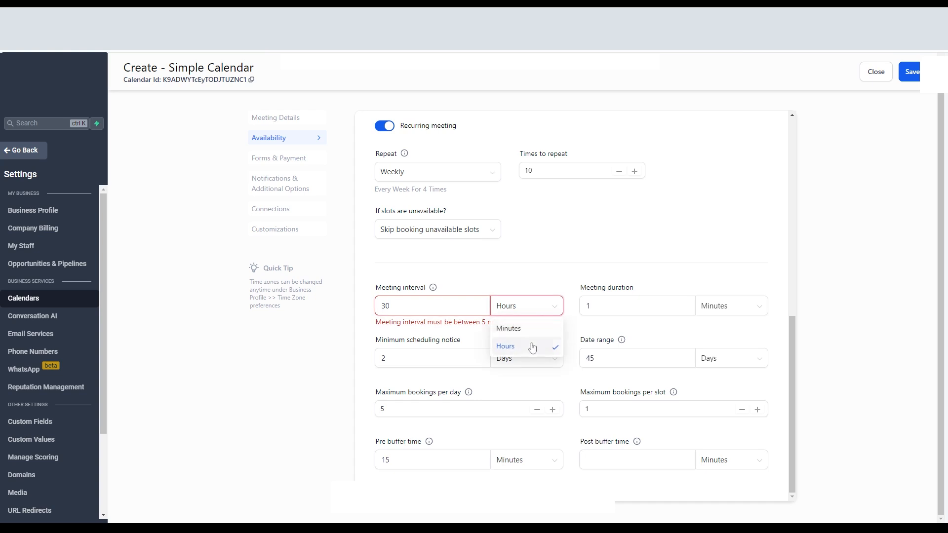
left_click(528, 330)
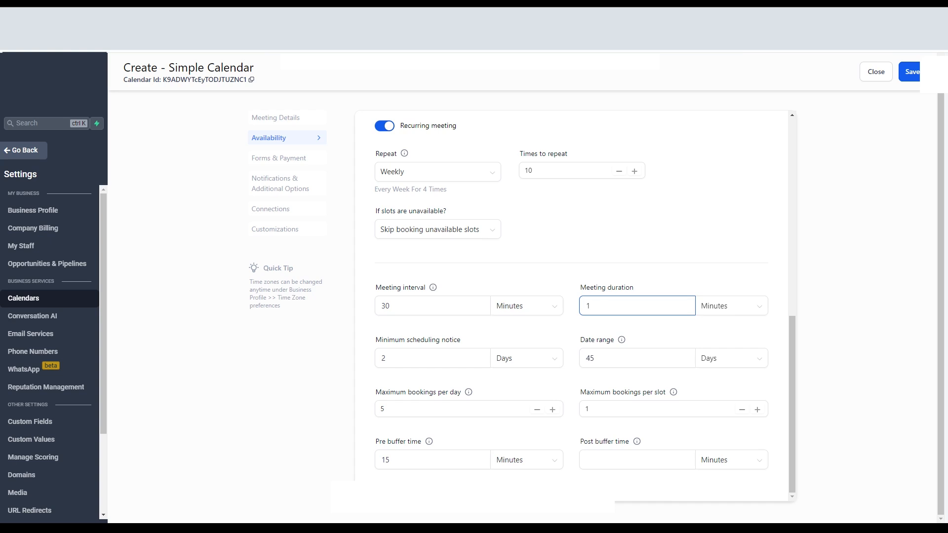
Set the calendar's pre buffer time to 0 minutes
double_click(386, 460)
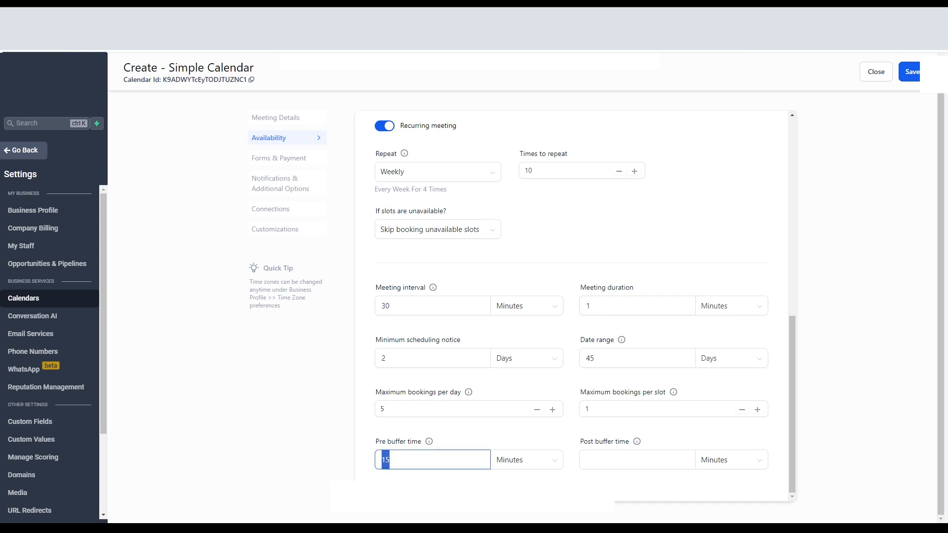
left_click(391, 460)
double_click(387, 459)
type("0")
key("Tab")
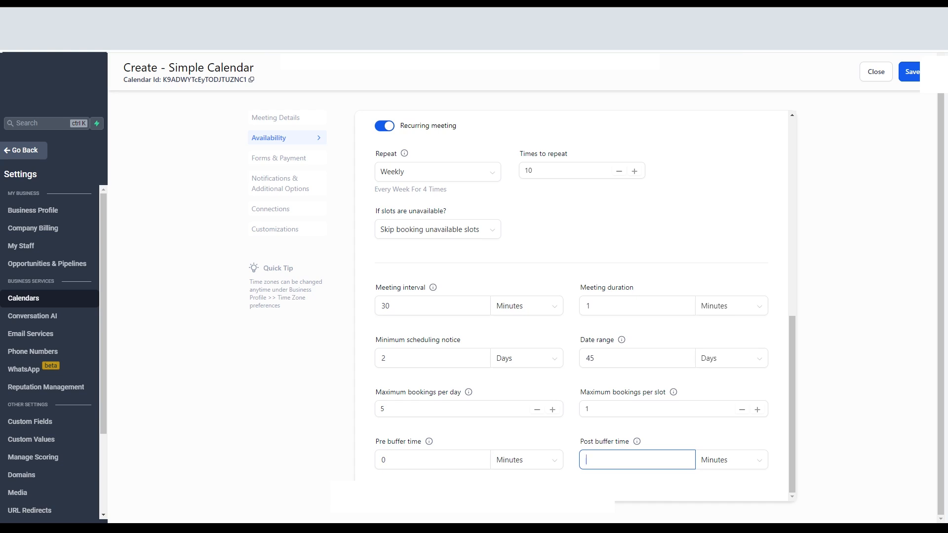
Set the post buffer time to 15 minutes and save the availability settings
type("15")
scroll(542, 430, "up", 8)
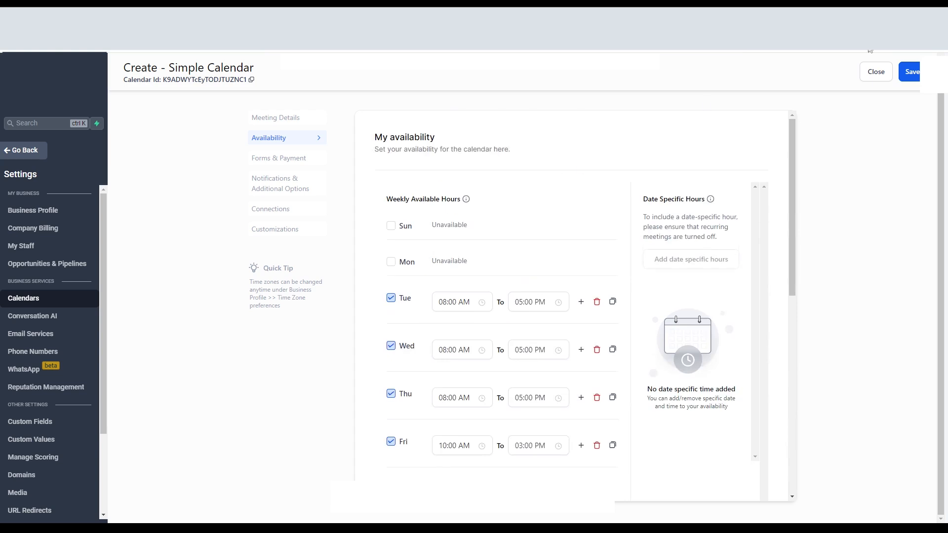
left_click(911, 73)
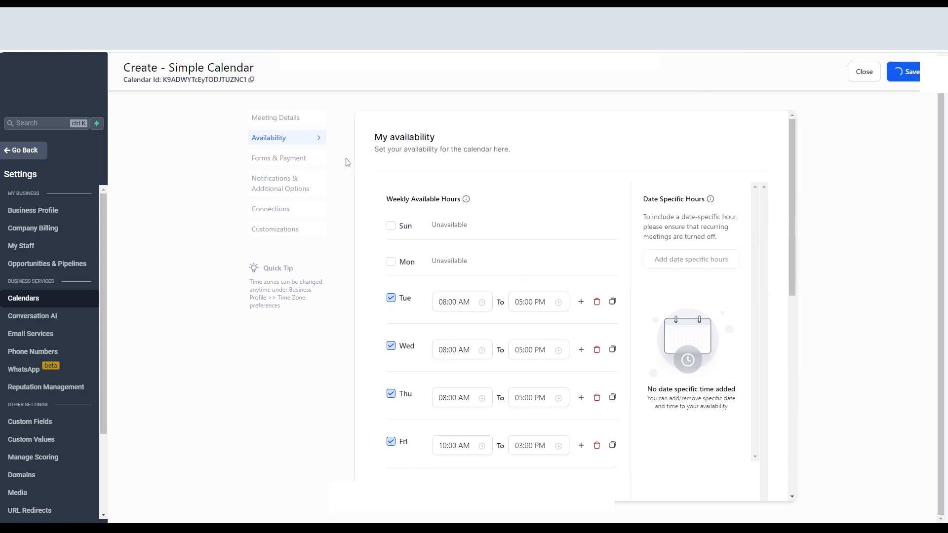
Examine the form selection and the consent checkbox text in the Forms & Payment settings
left_click(280, 163)
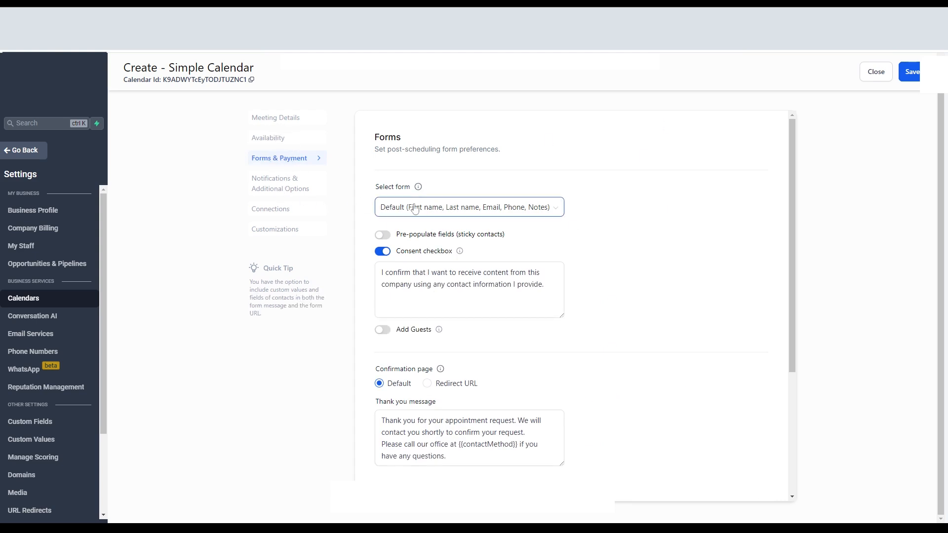
left_click(432, 296)
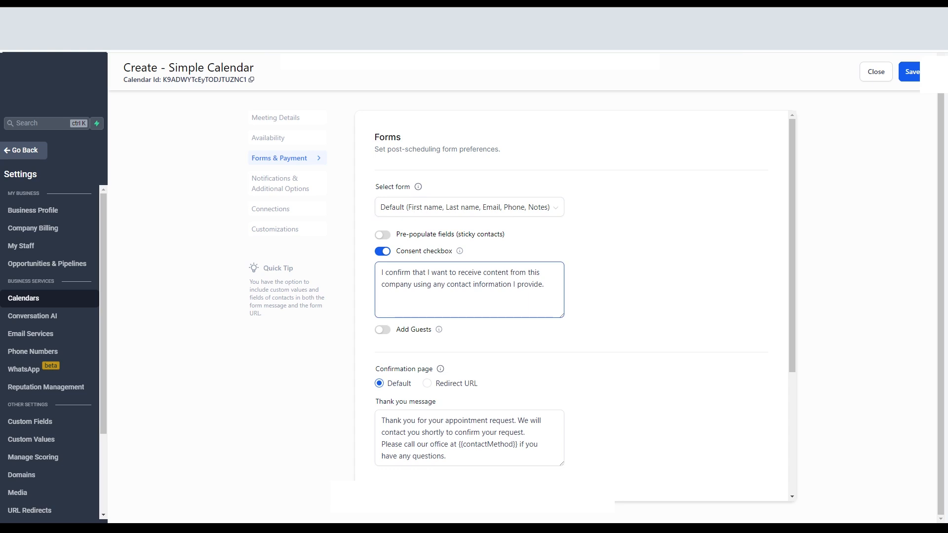
left_click_drag(393, 272, 440, 273)
left_click(440, 272)
double_click(396, 285)
left_click(424, 284)
scroll(451, 281, "down", 1)
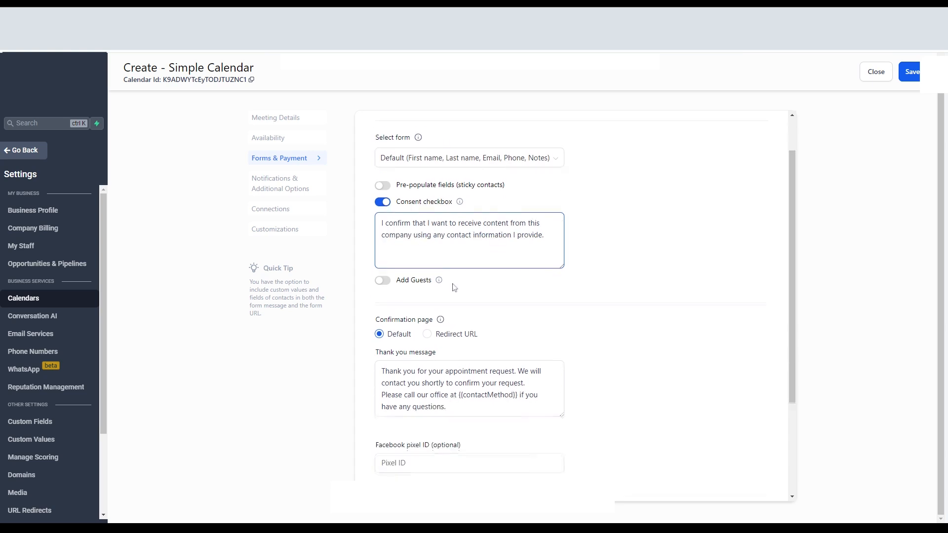
Enable Add Guests for the booking form and review the confirmation page's thank you message
left_click(383, 280)
scroll(429, 295, "down", 1)
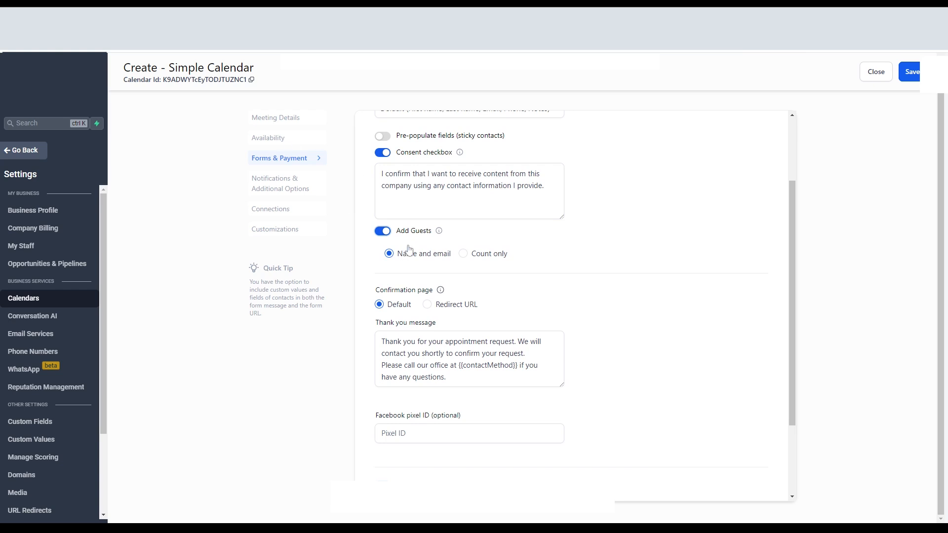
scroll(434, 287, "down", 1)
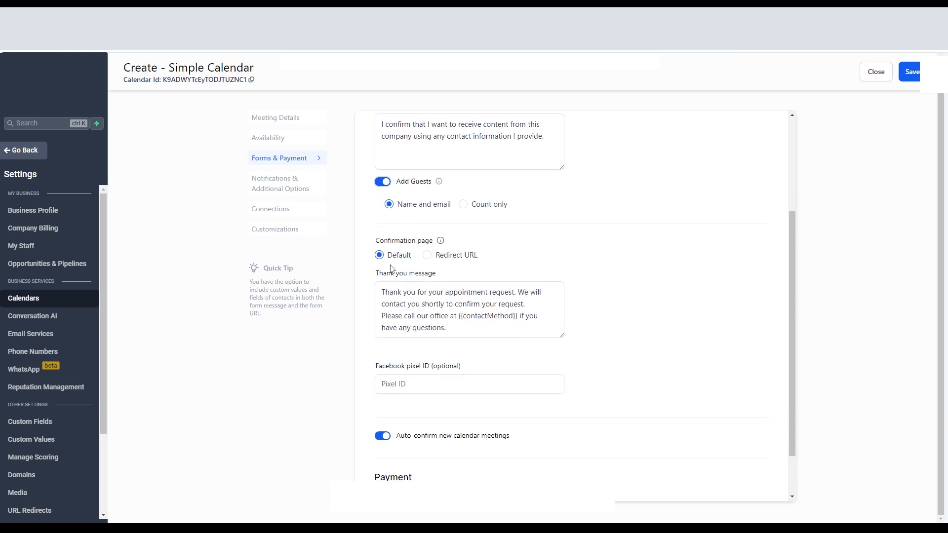
left_click(395, 282)
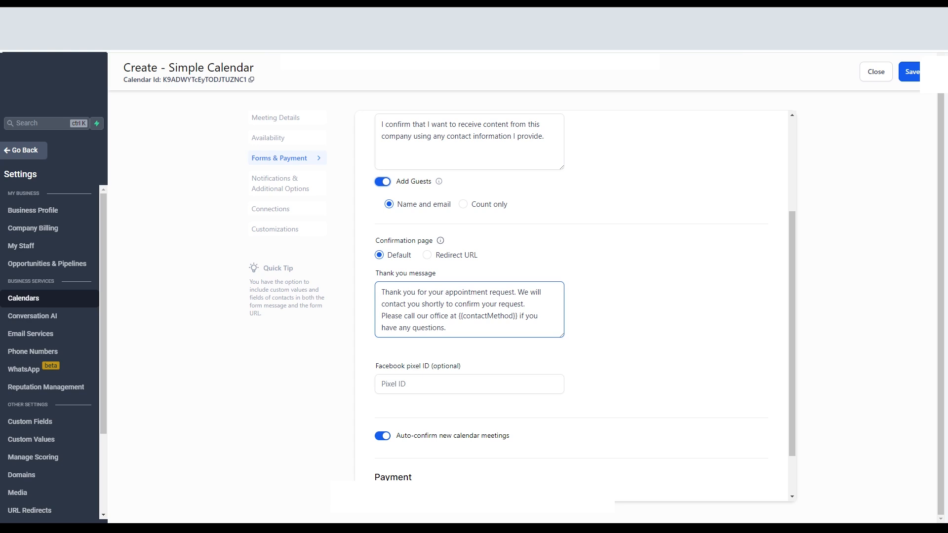
scroll(469, 310, "down", 2)
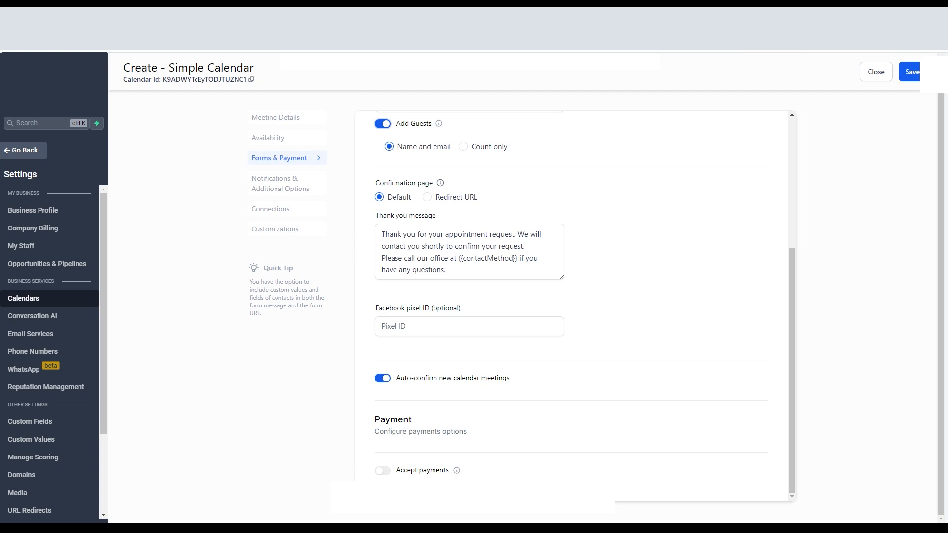
Try turning off auto-confirmation of new calendar meetings and switch it back on
left_click(387, 380)
left_click(384, 378)
scroll(534, 397, "up", 1)
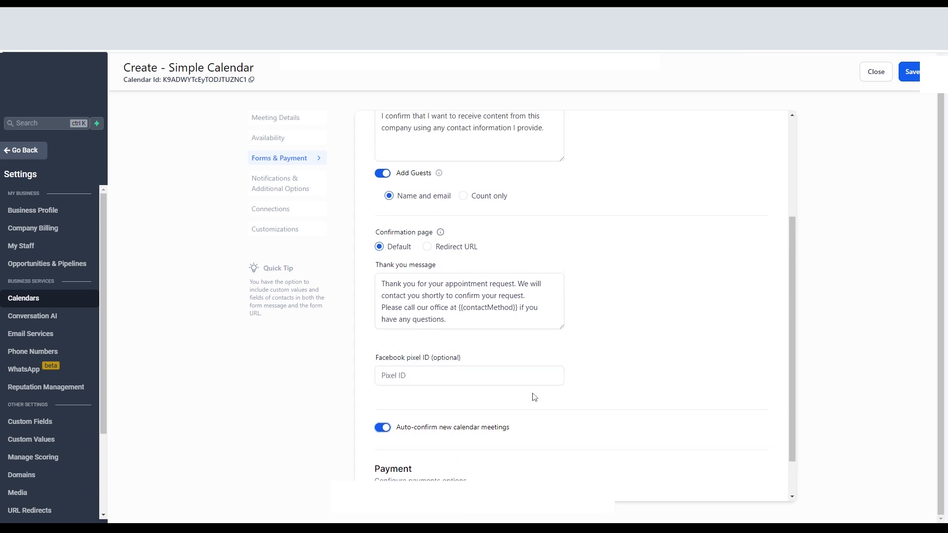
scroll(529, 400, "up", 2)
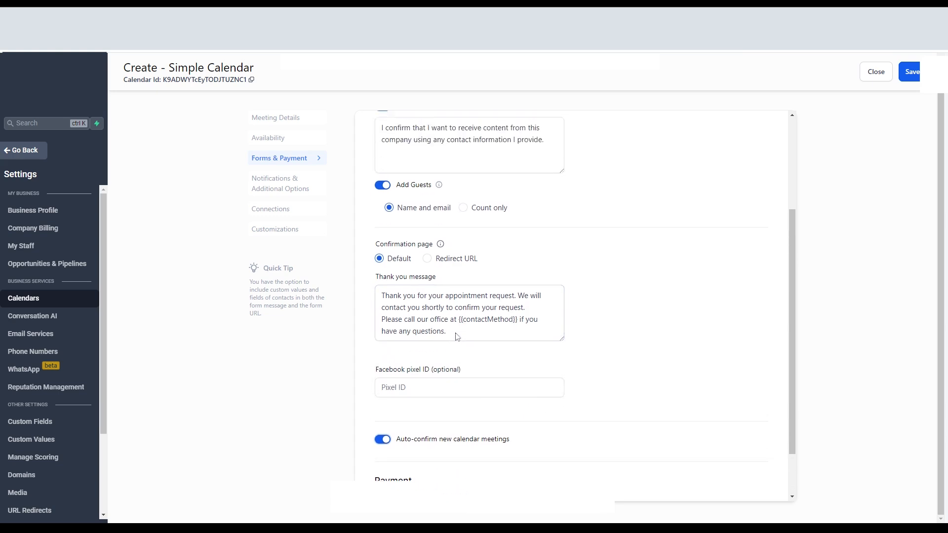
Choose Acknowledgement email as the notification type in the Notifications & Additional Options settings
left_click(284, 182)
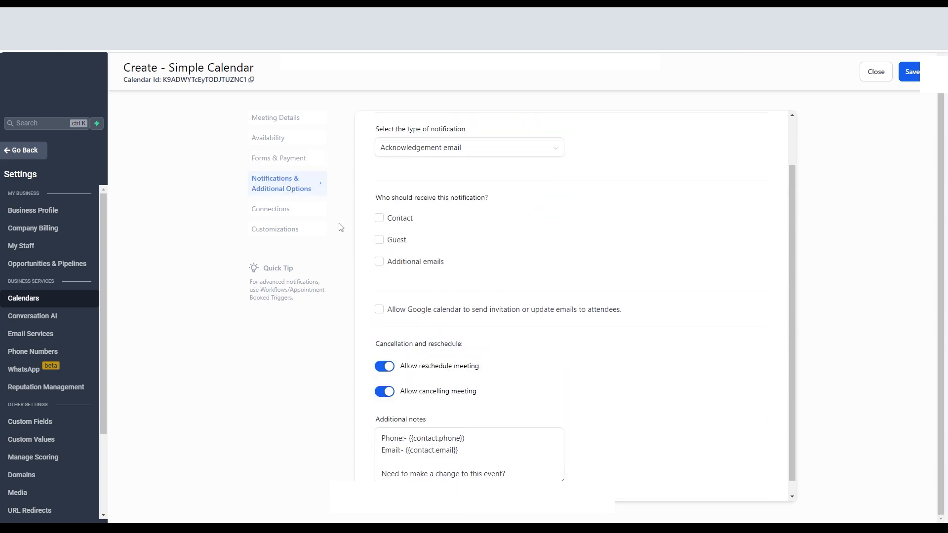
scroll(425, 212, "up", 1)
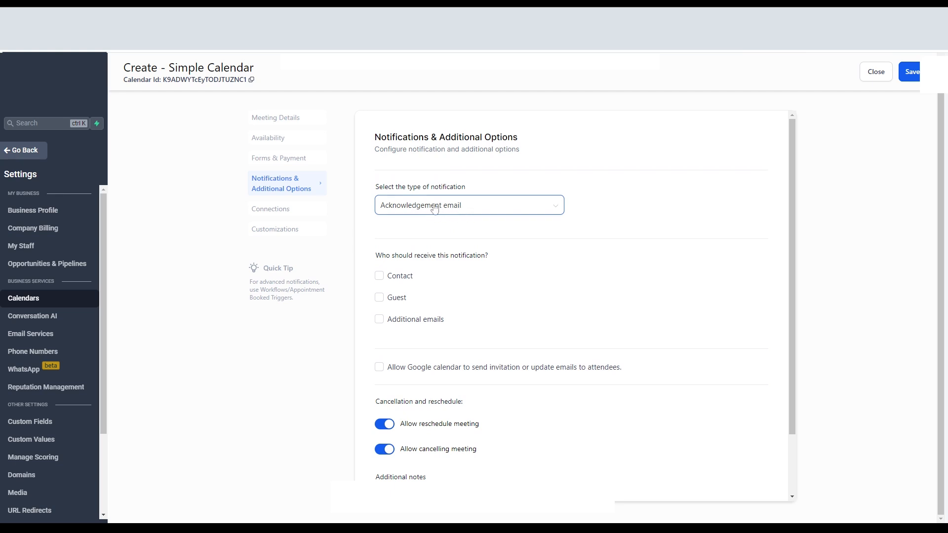
left_click(455, 206)
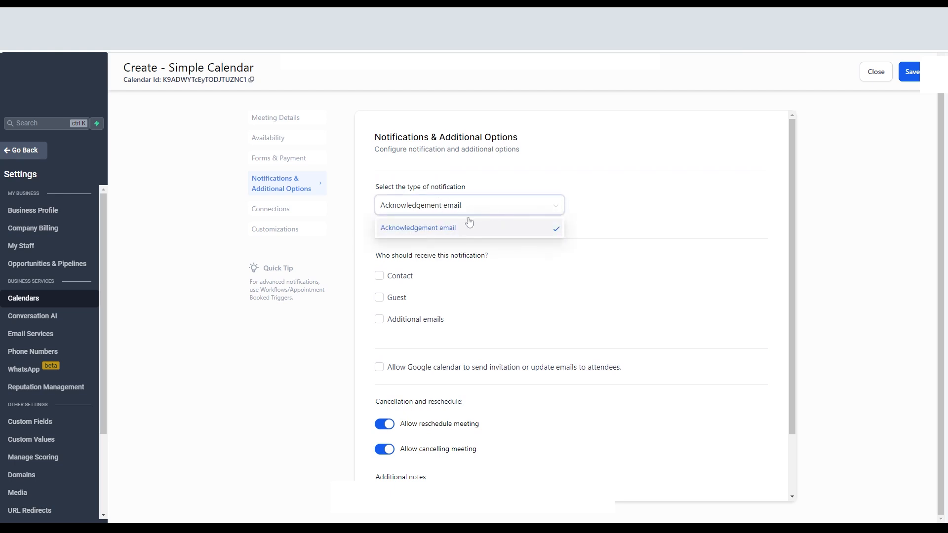
left_click(468, 227)
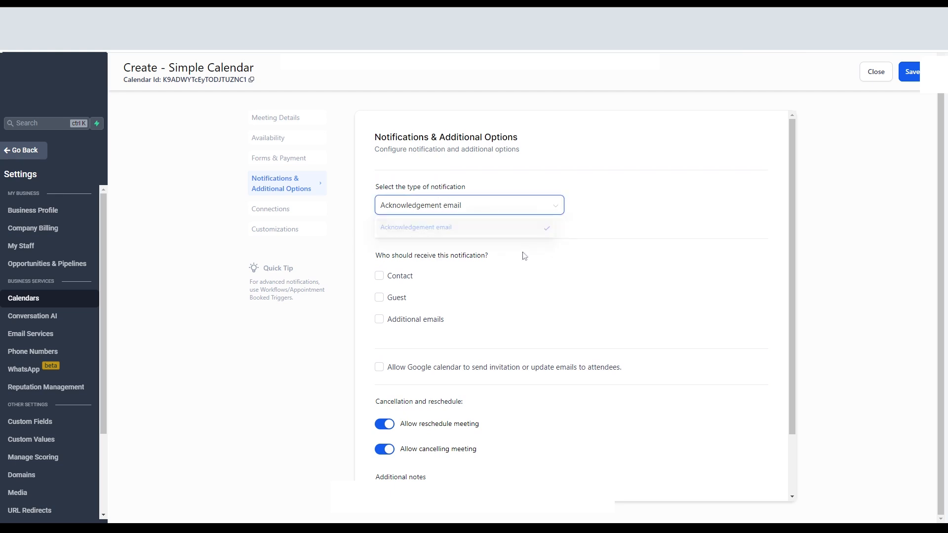
Try Contact and Additional emails as notification recipients and clear both selections
left_click(379, 279)
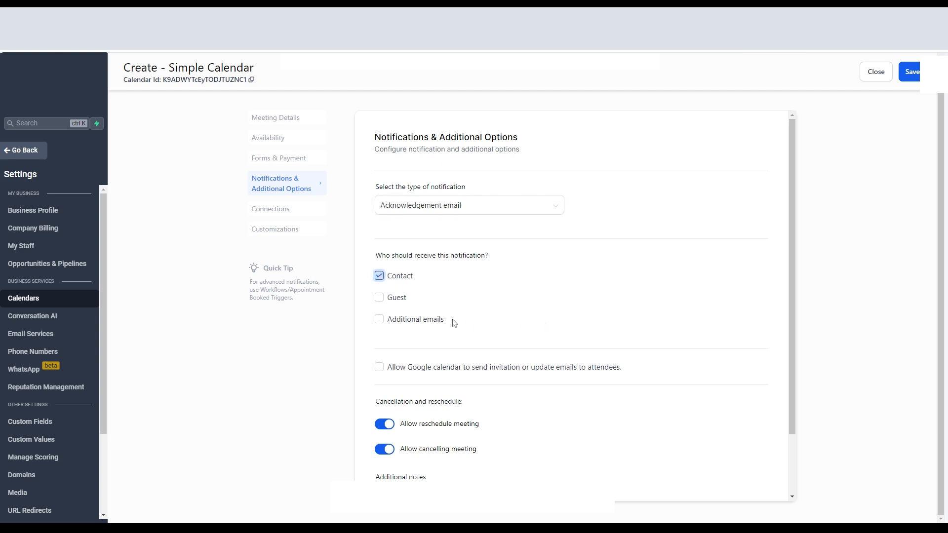
left_click(379, 277)
left_click(379, 319)
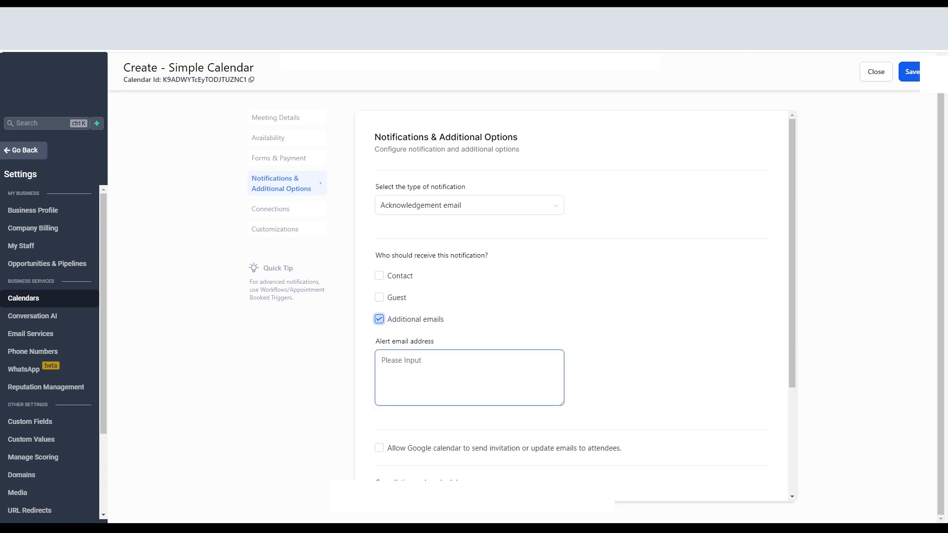
left_click(379, 319)
scroll(472, 338, "down", 1)
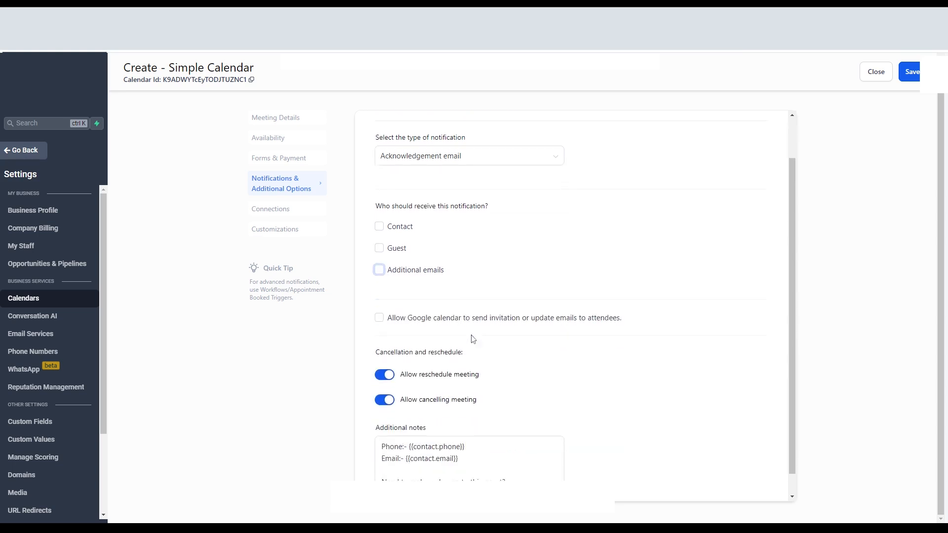
Try the option allowing Google calendar to email attendees, and review the cancellation, reschedule and additional notes settings
scroll(474, 340, "down", 1)
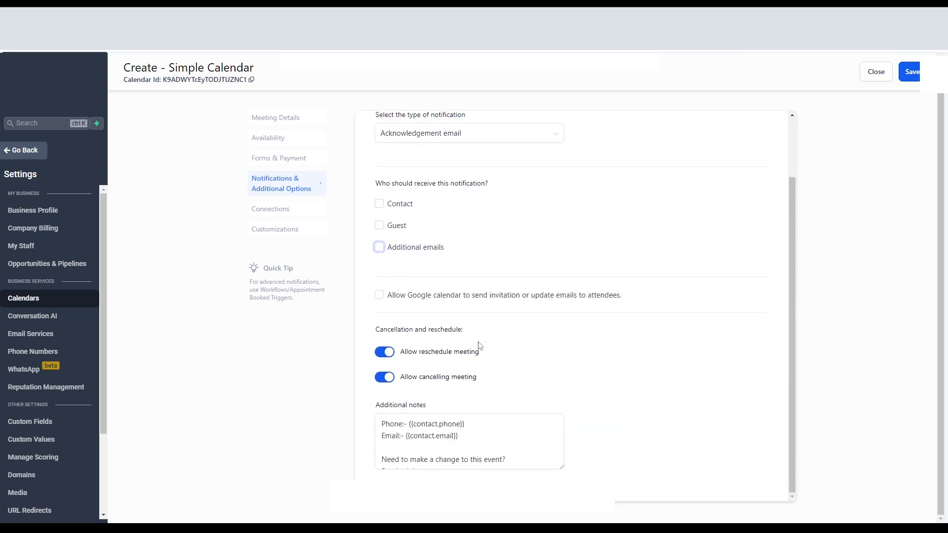
left_click(420, 297)
left_click(380, 298)
scroll(436, 433, "down", 2)
scroll(435, 433, "up", 2)
Examine the external calendars available for linking in the Connections settings
left_click(273, 210)
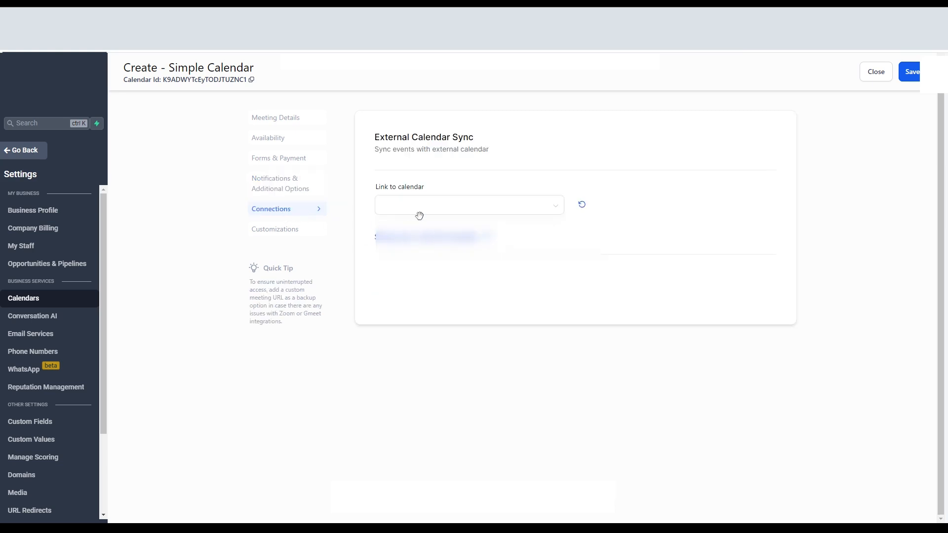
left_click(446, 210)
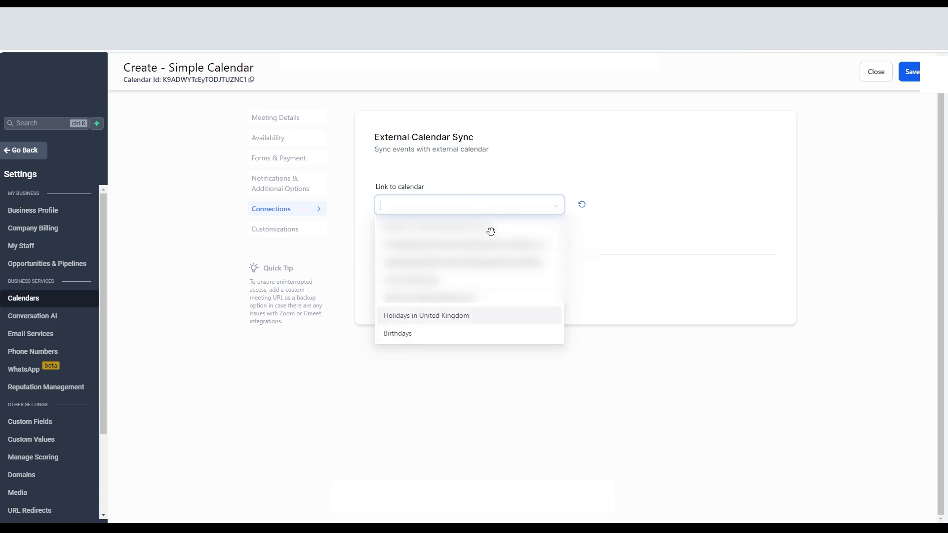
Examine the cover image, widget style, color, button text and custom code options in the Customizations settings
left_click(289, 232)
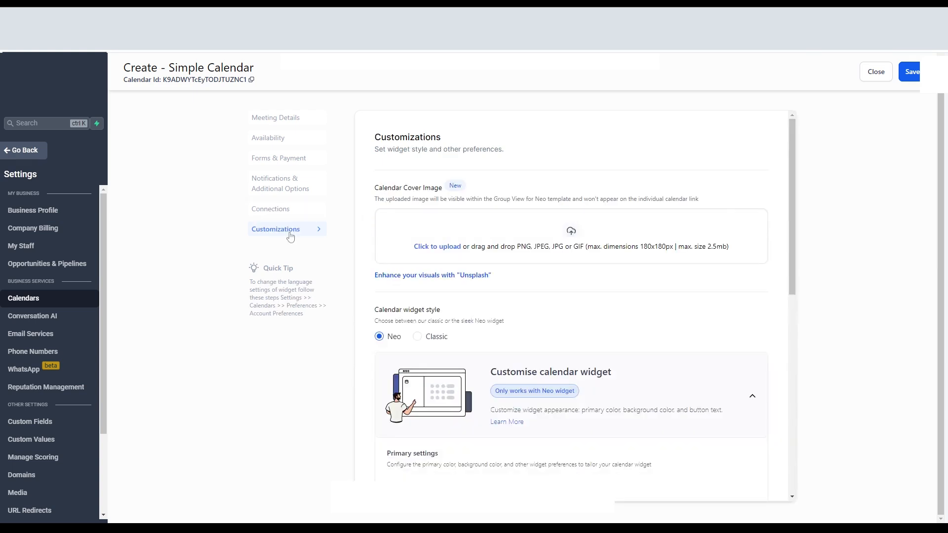
scroll(457, 315, "down", 3)
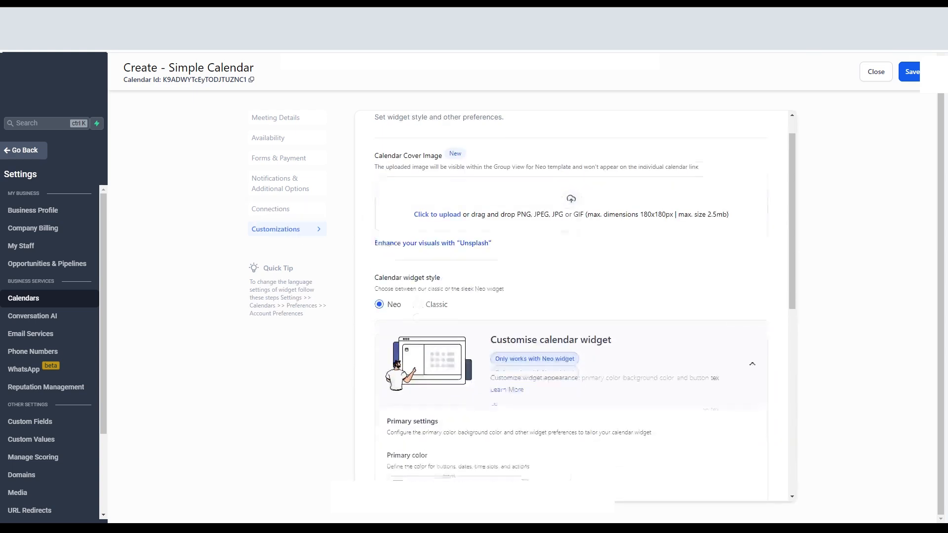
scroll(462, 318, "up", 2)
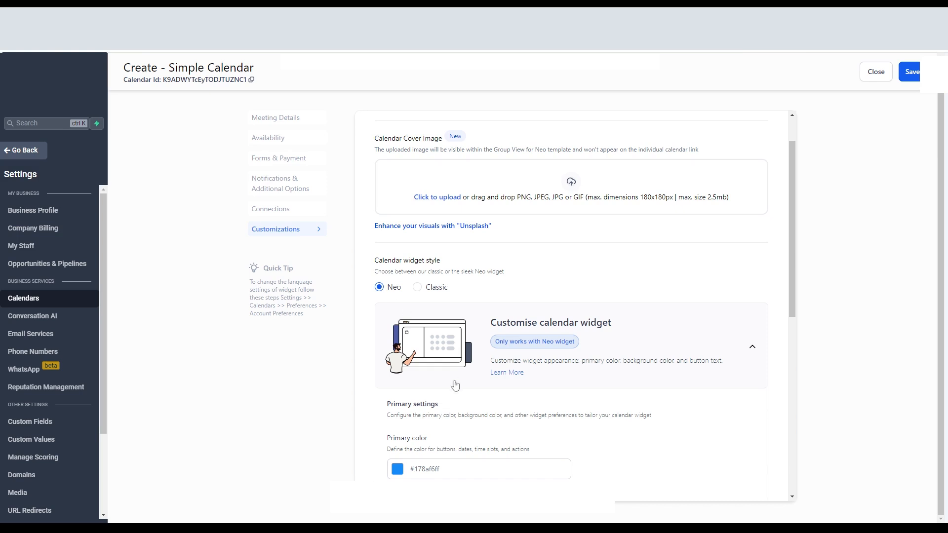
scroll(455, 385, "down", 2)
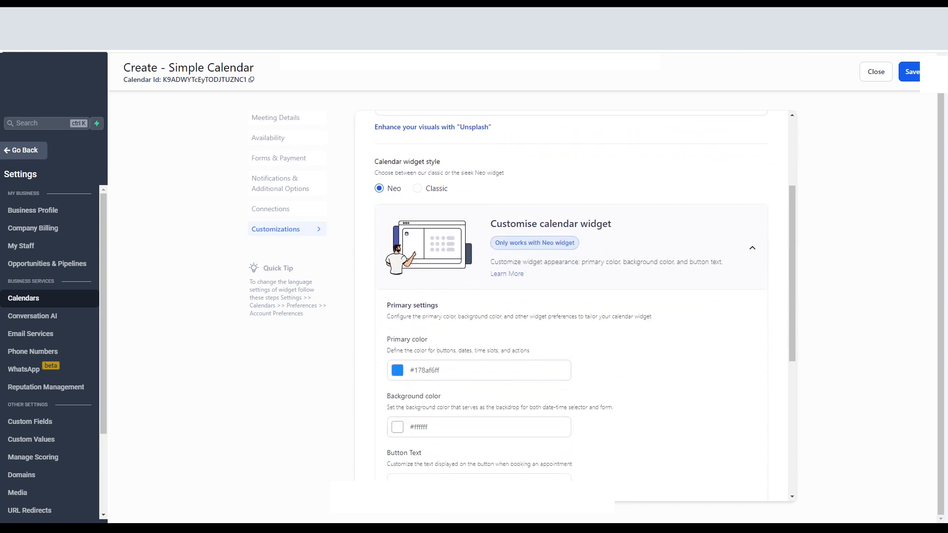
scroll(447, 442, "down", 3)
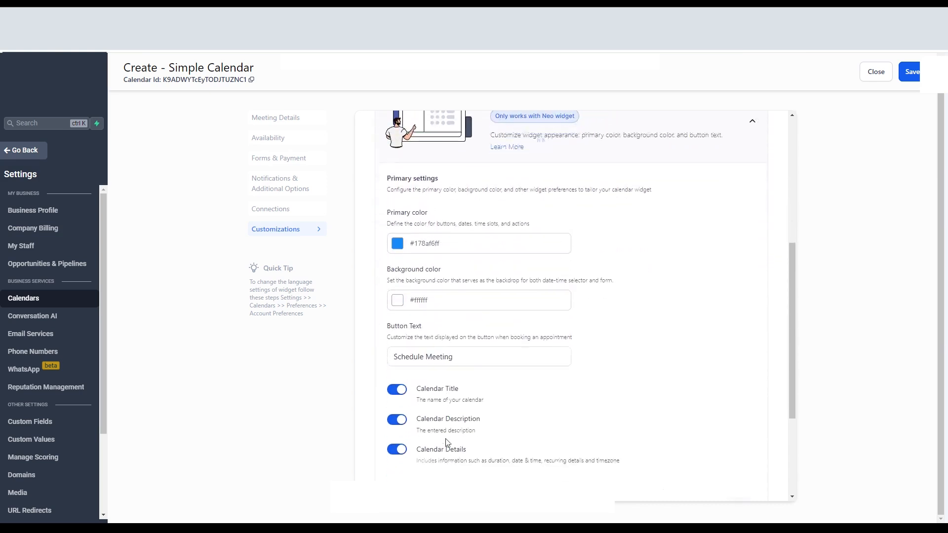
scroll(447, 442, "down", 4)
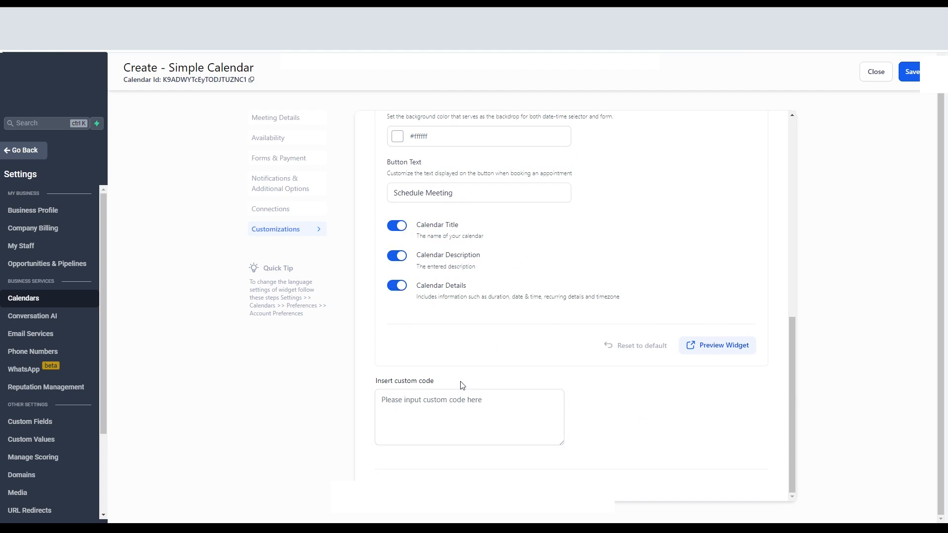
scroll(462, 385, "up", 10)
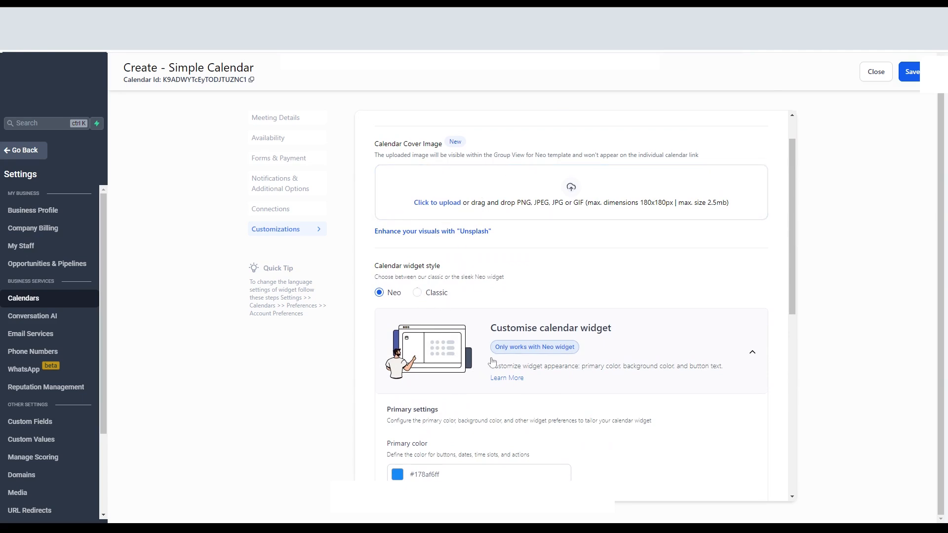
left_click_drag(482, 329, 612, 333)
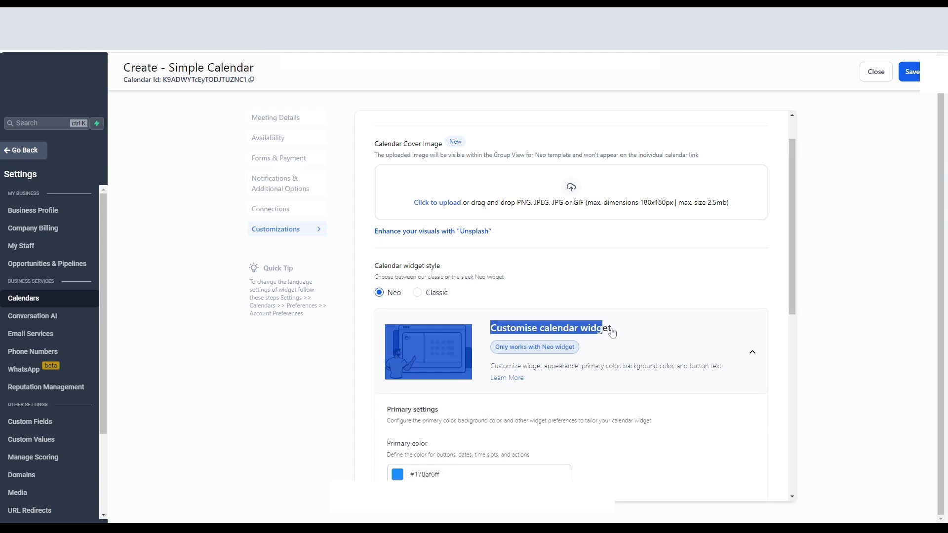
left_click(595, 353)
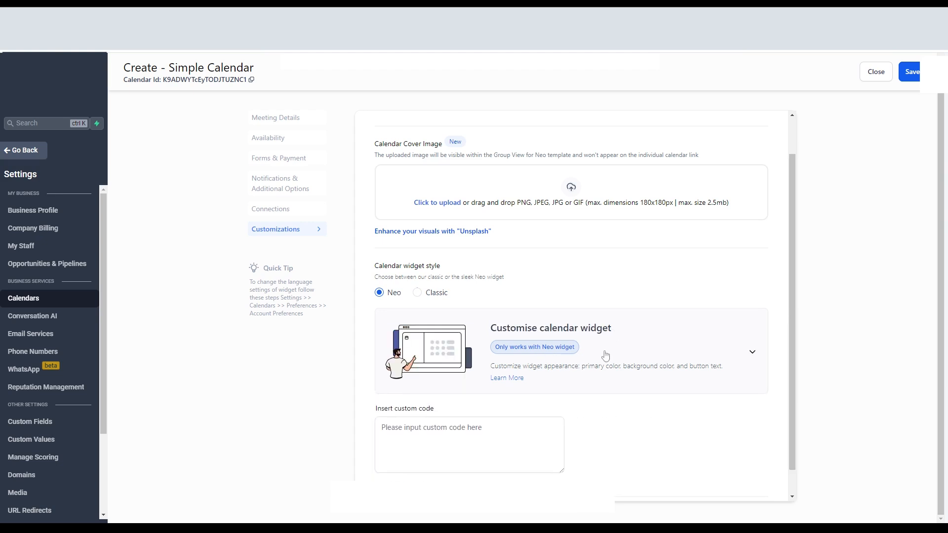
left_click(702, 354)
Preview the calendar's booking widget and close the preview
scroll(678, 366, "down", 1)
scroll(677, 366, "down", 8)
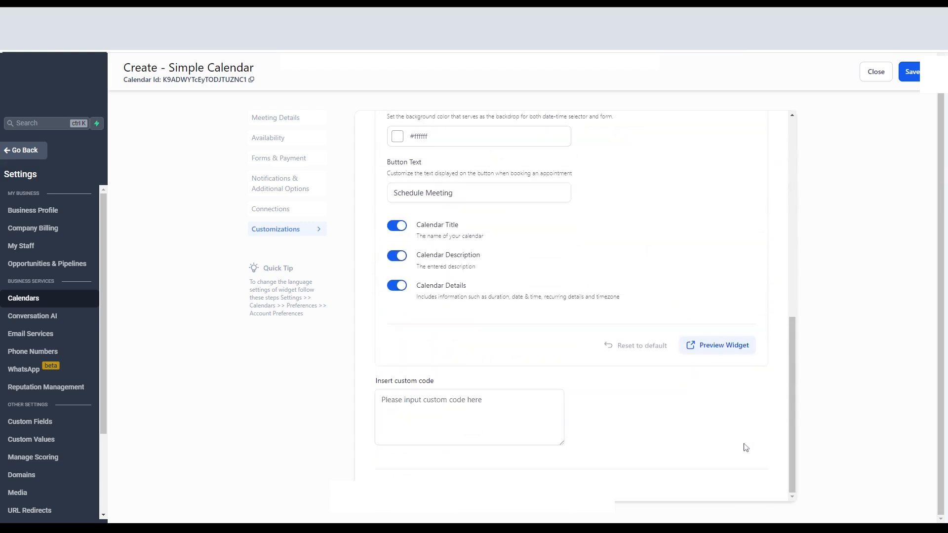
left_click(714, 347)
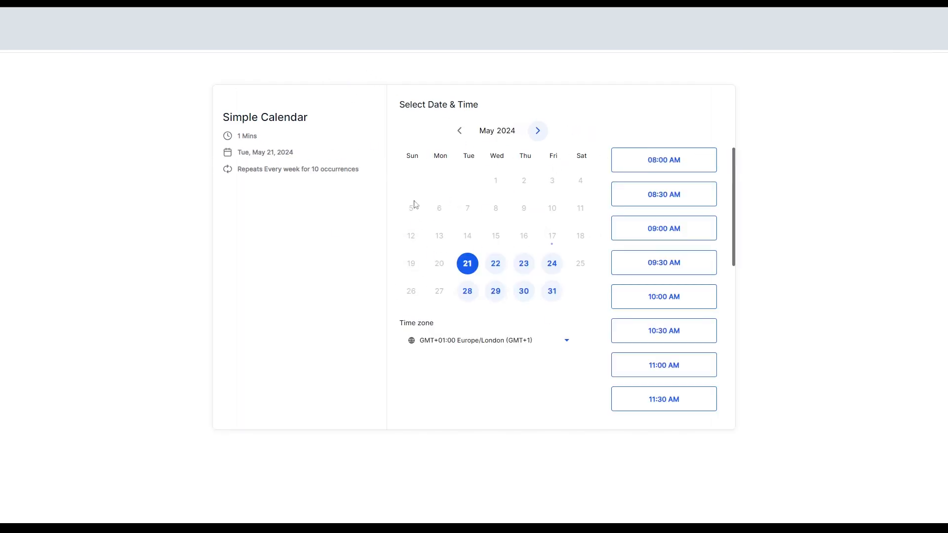
key("ctrl+w")
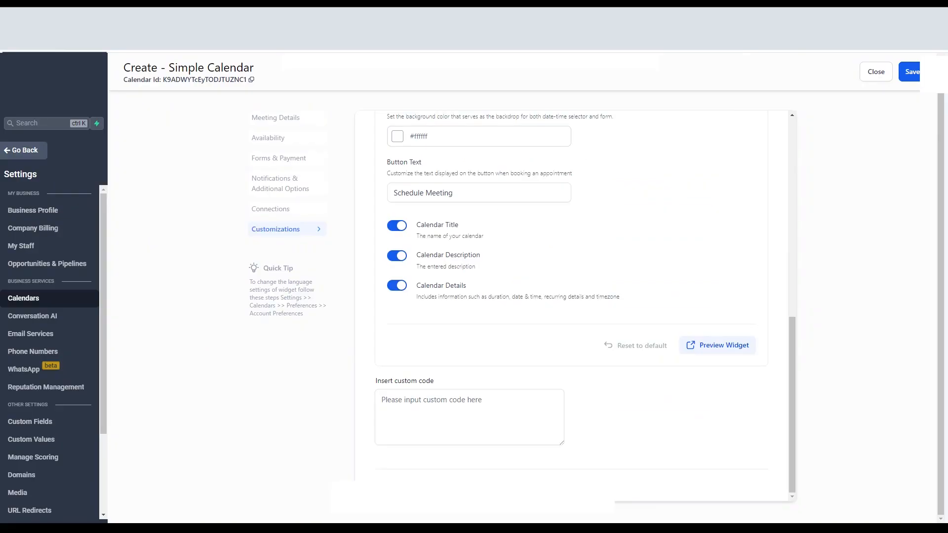
Save the Simple Calendar with its current customization settings
scroll(573, 307, "up", 7)
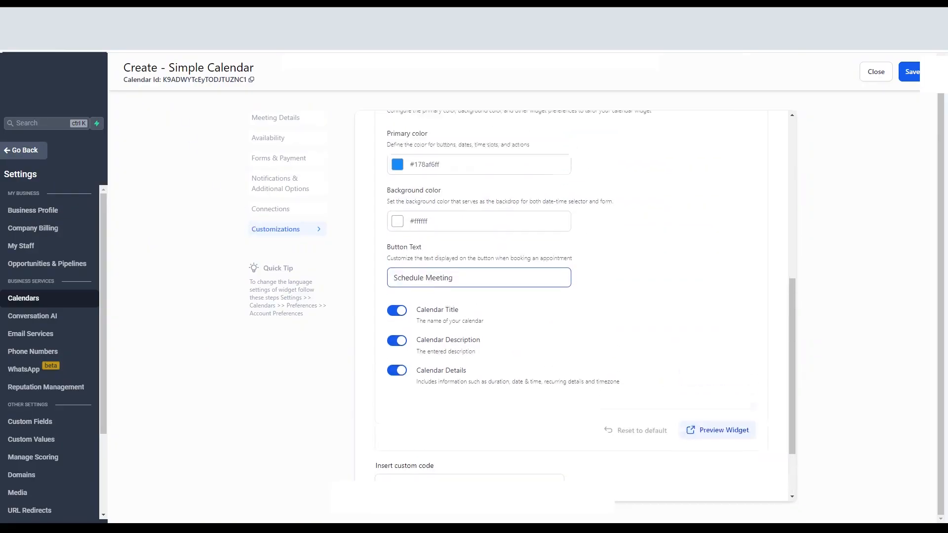
scroll(573, 306, "up", 3)
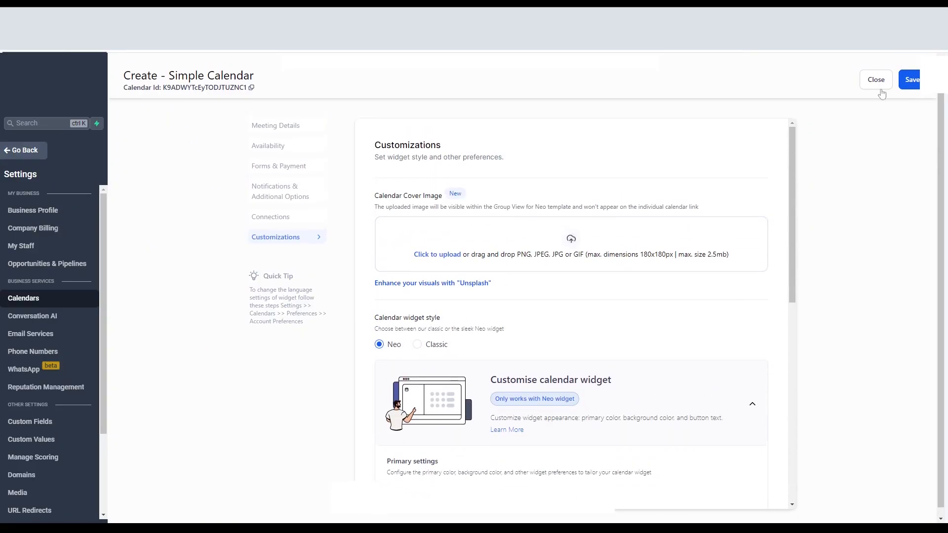
left_click(912, 81)
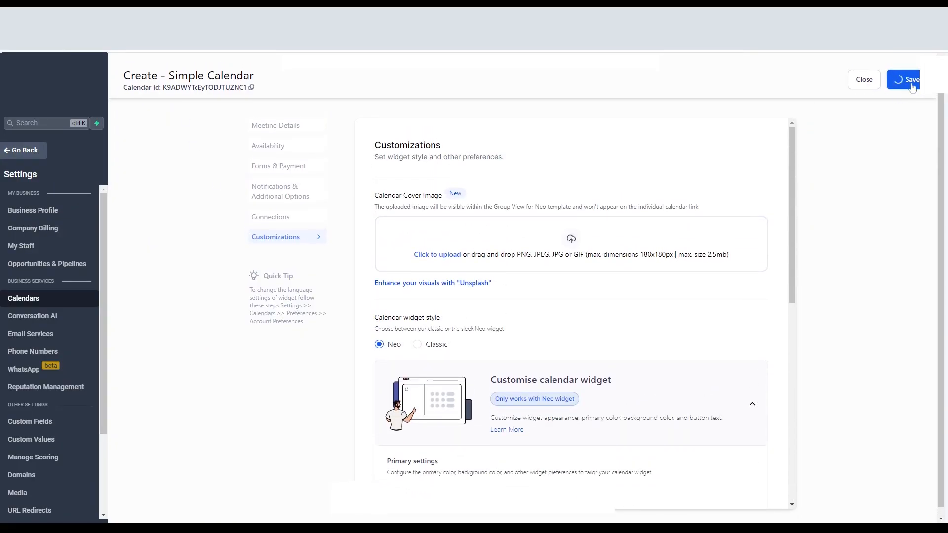